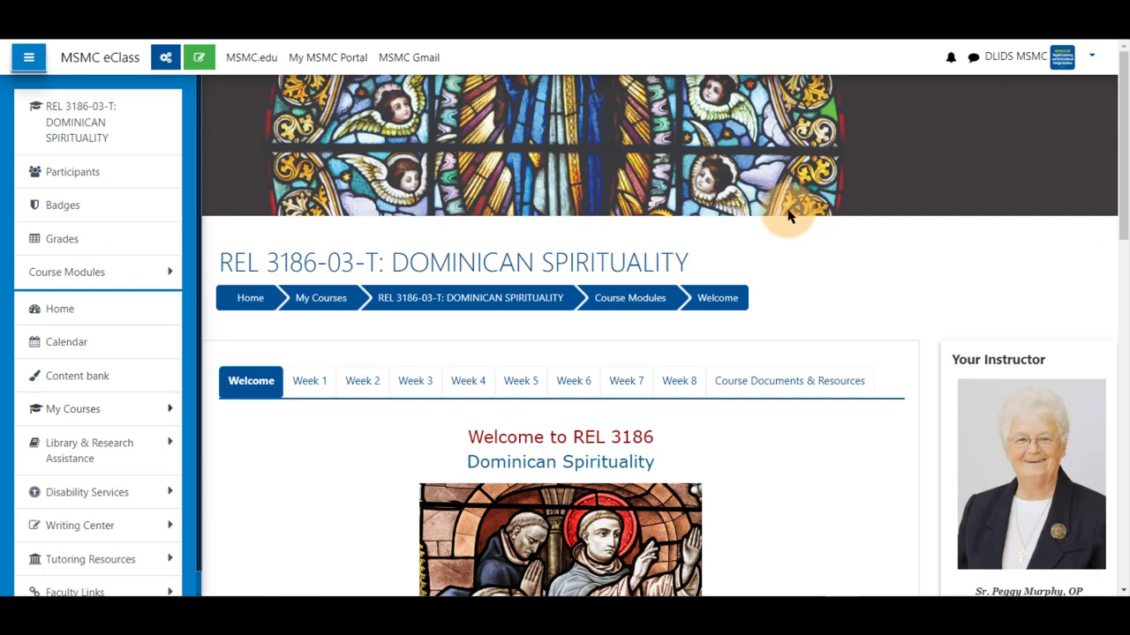
Back up the REL 3186-03-T Dominican Spirituality course with the default backup settings, skipping straight to the final step
left_click(168, 59)
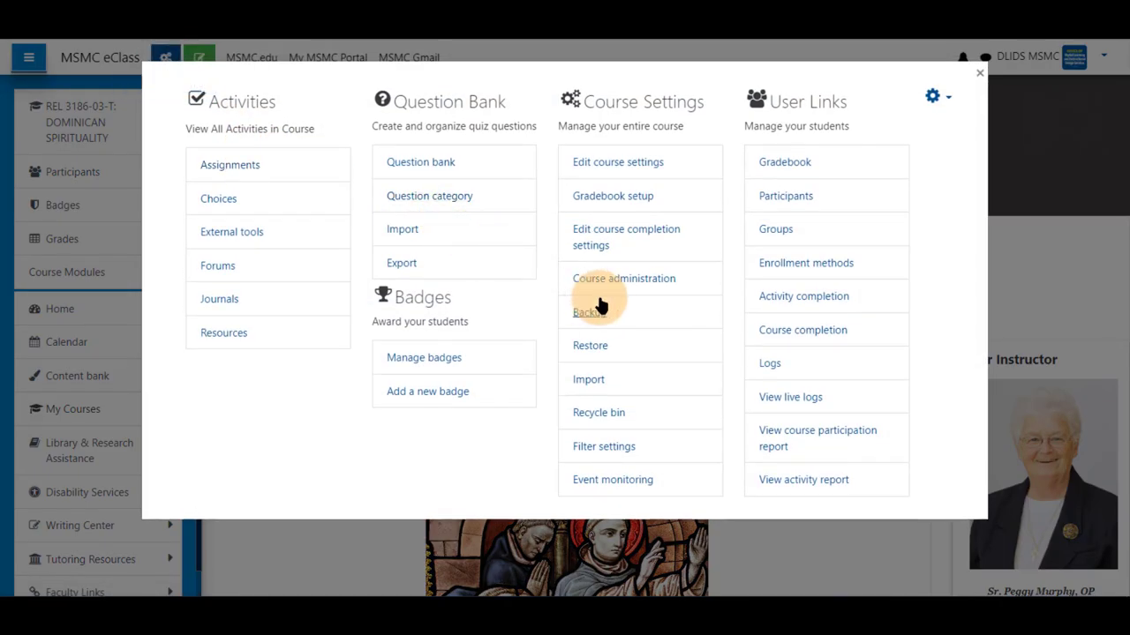
left_click(595, 314)
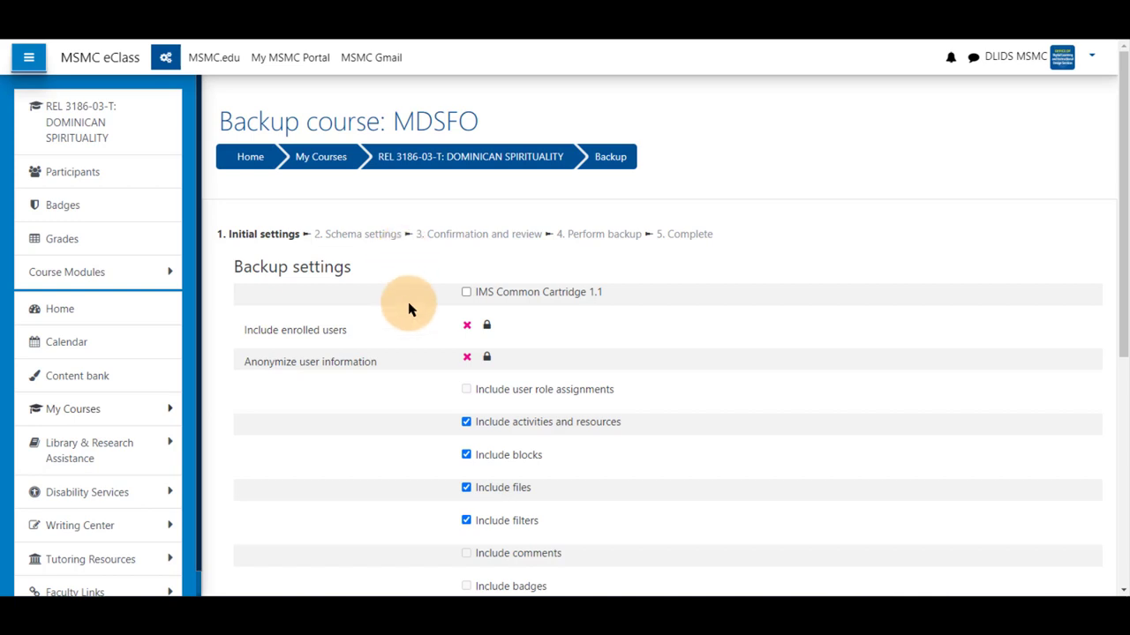
scroll(415, 302, "down", 3)
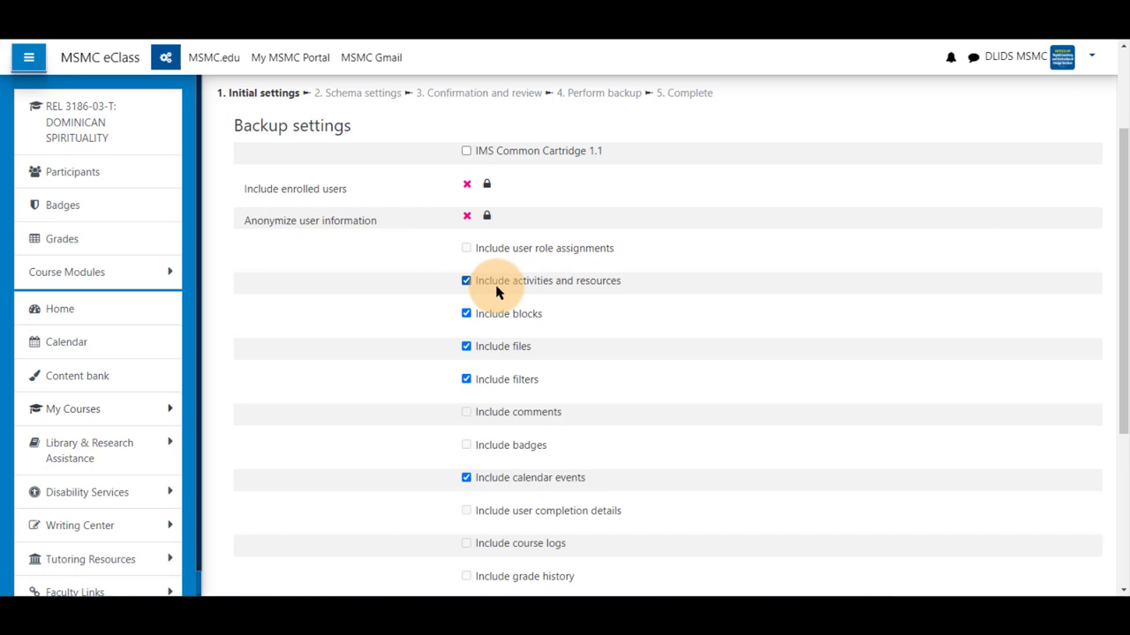
scroll(527, 295, "down", 3)
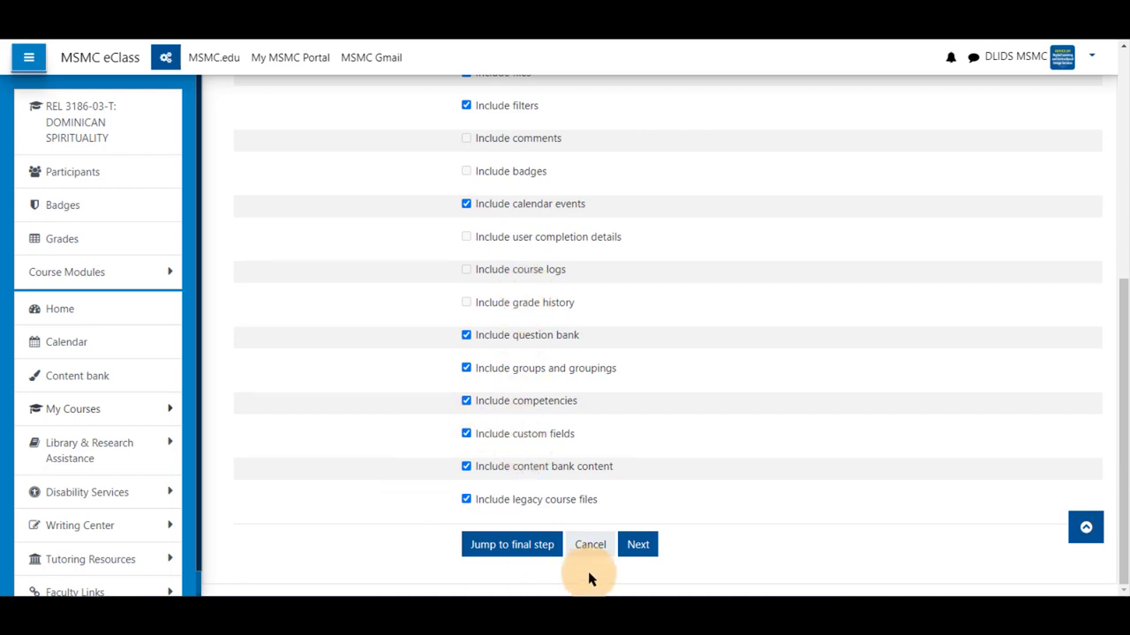
left_click(510, 545)
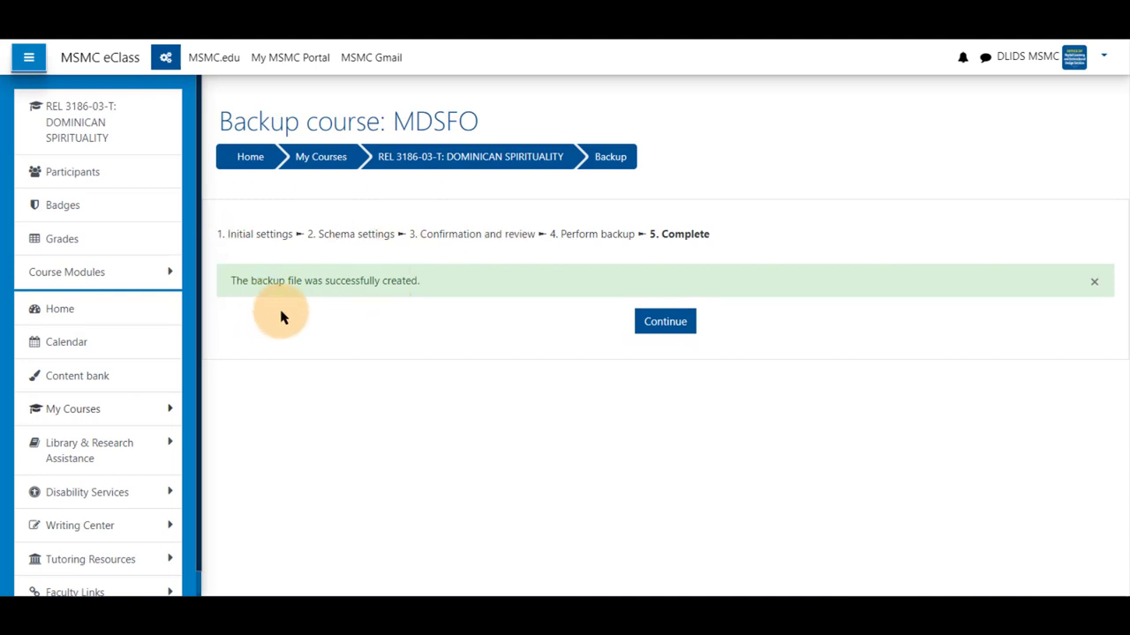
left_click(664, 321)
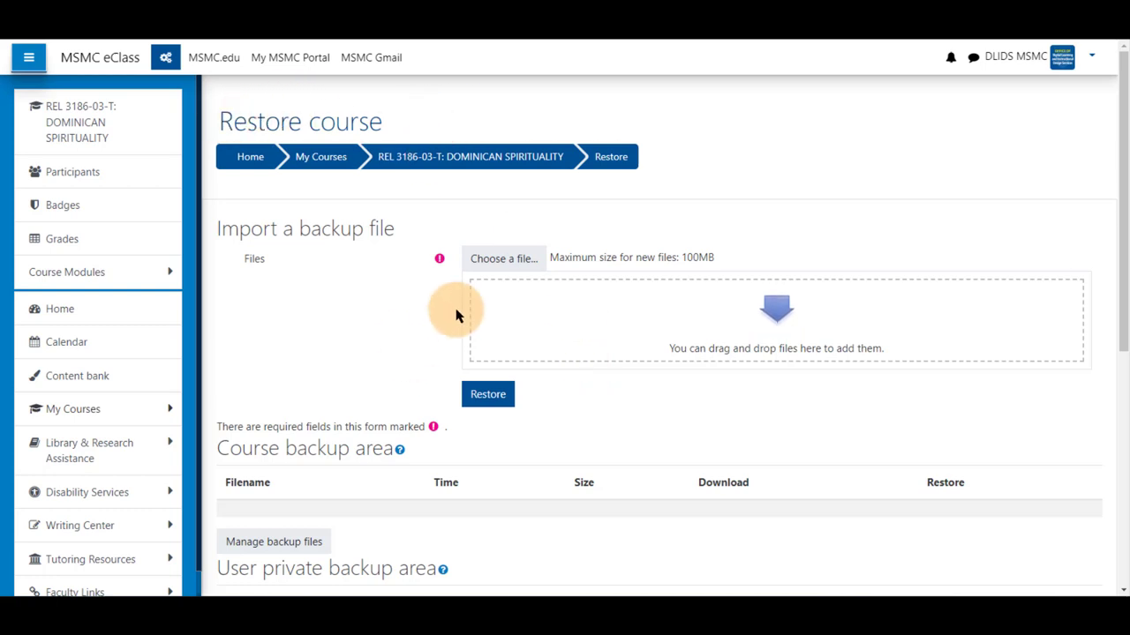
scroll(455, 307, "down", 4)
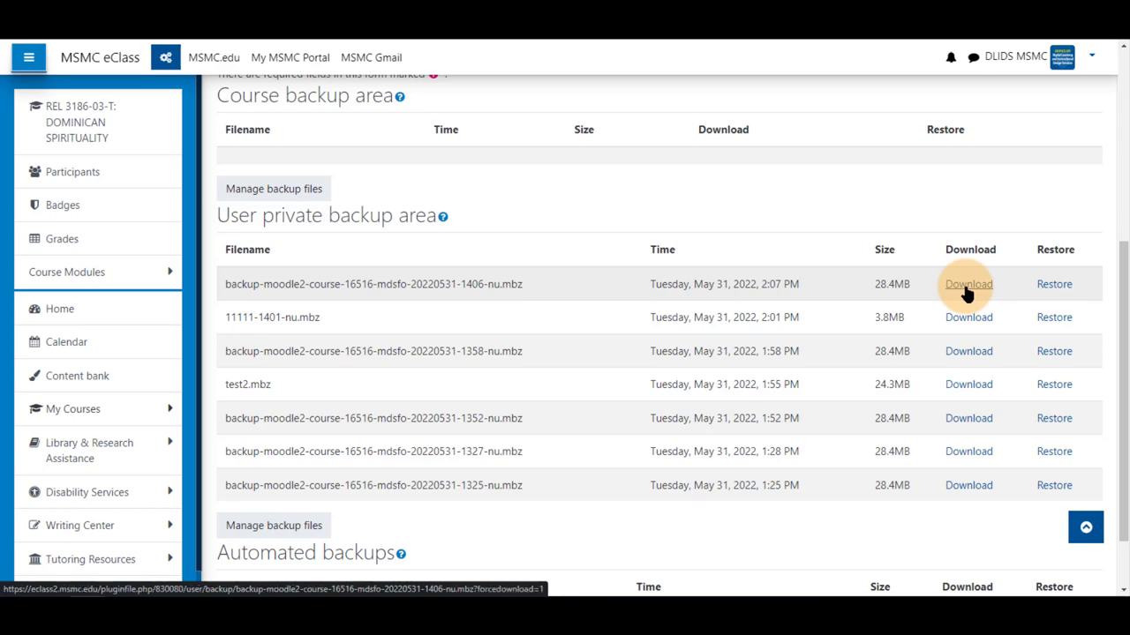
left_click(967, 292)
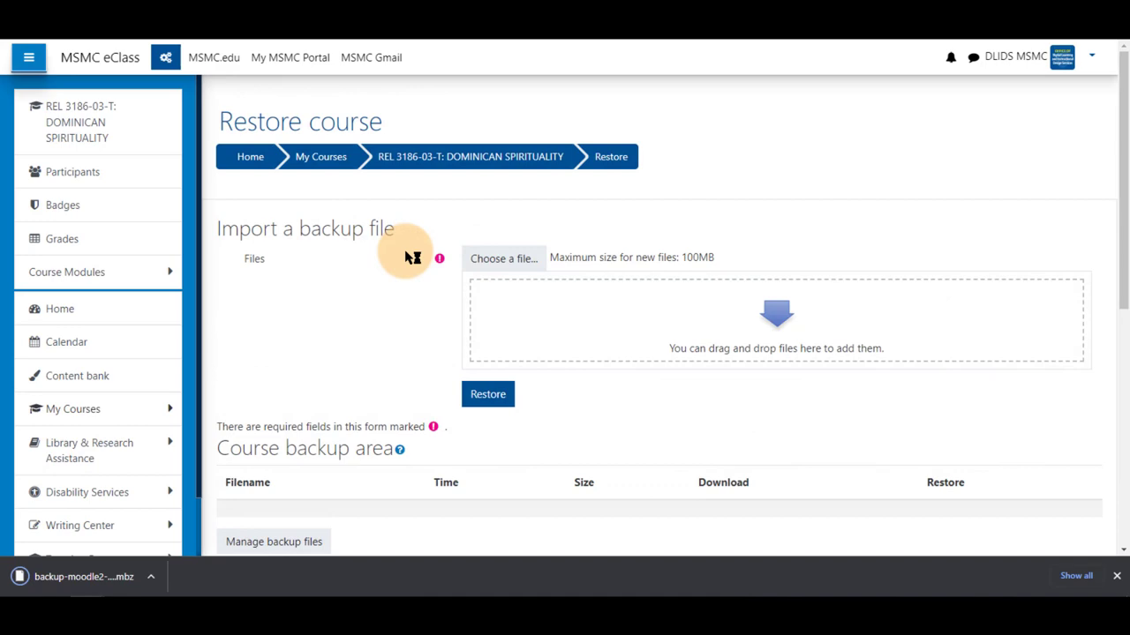
Start another backup of the same course and look through its initial settings
left_click(165, 57)
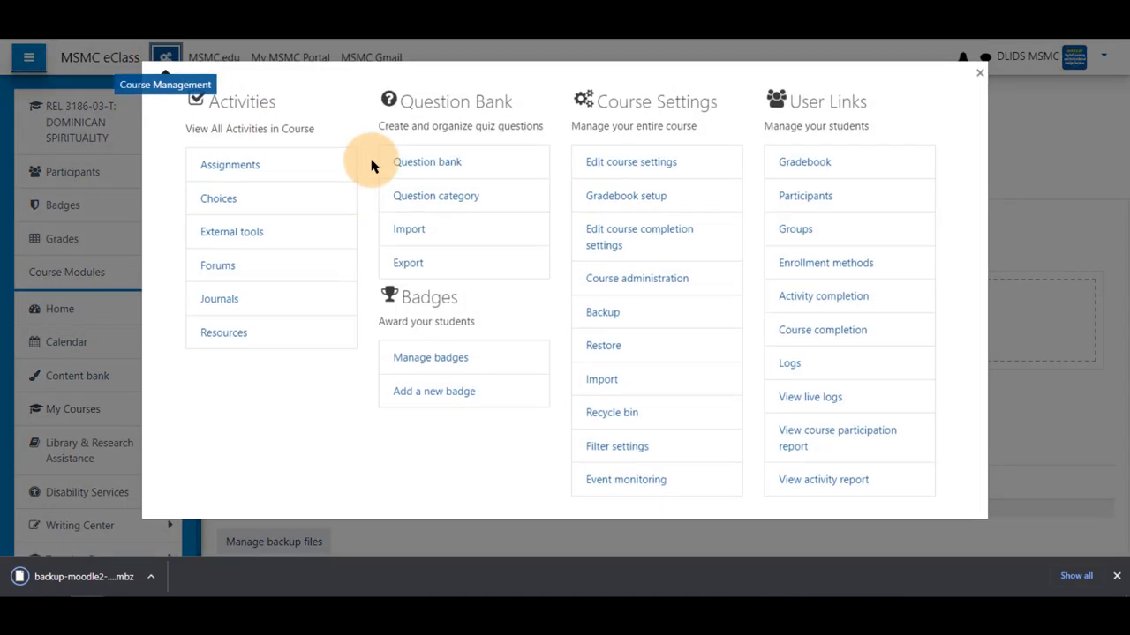
left_click(603, 313)
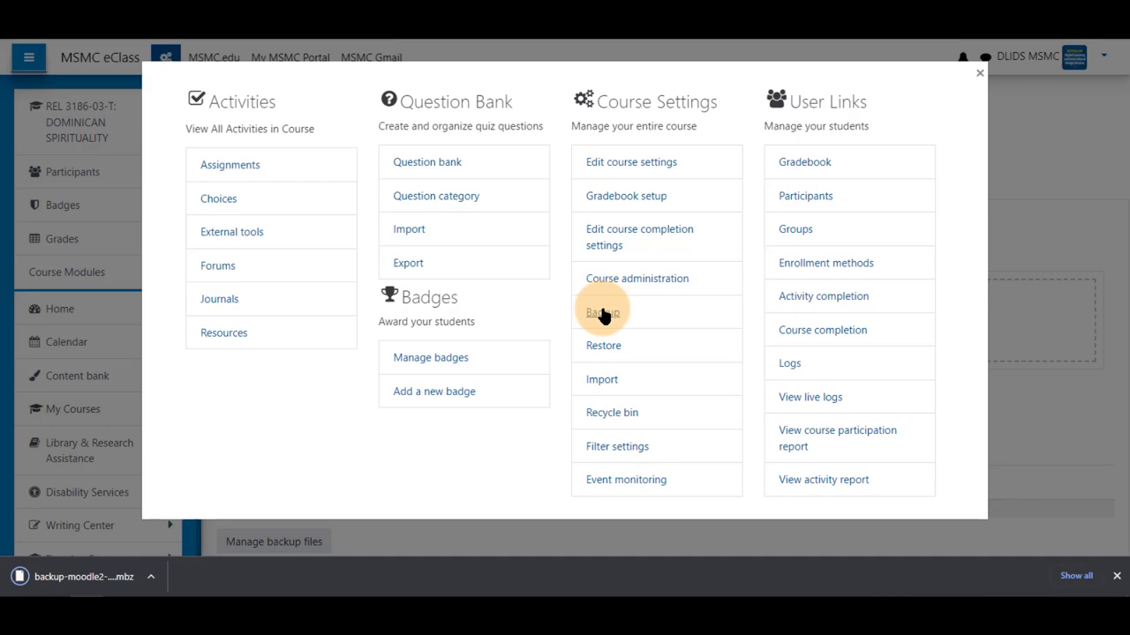
scroll(385, 320, "down", 3)
scroll(386, 320, "down", 3)
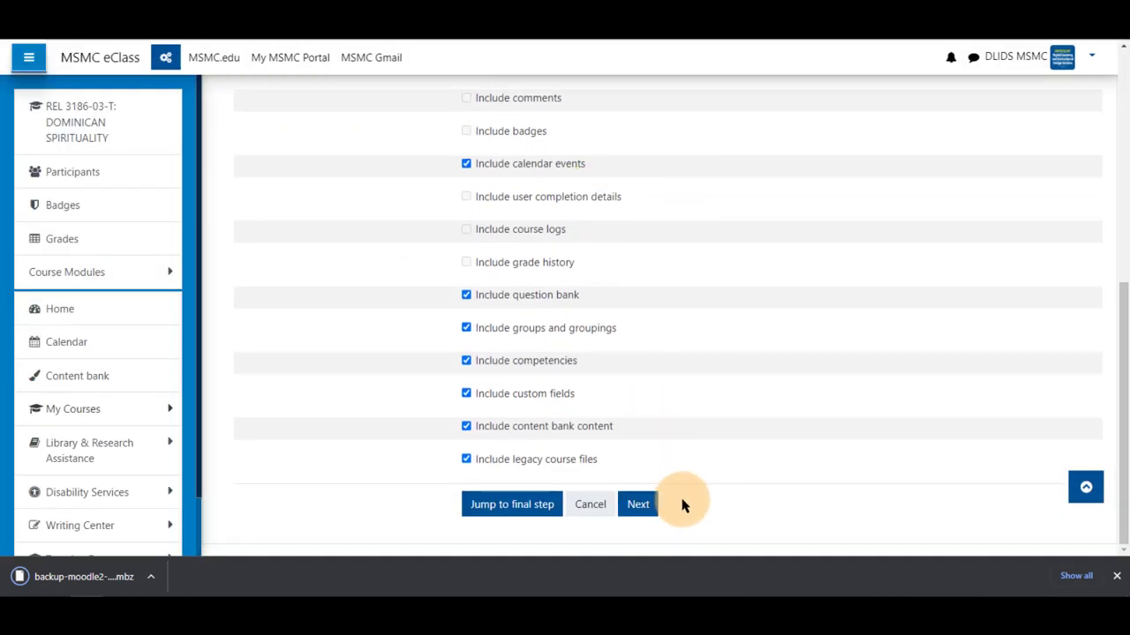
scroll(620, 325, "up", 3)
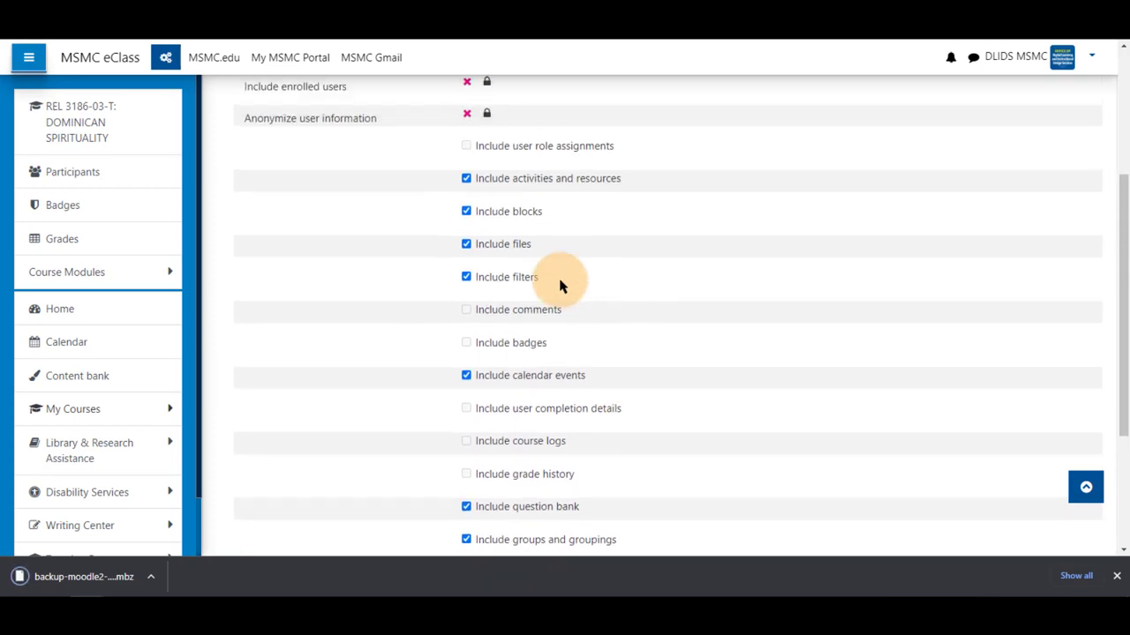
Exclude filters and blocks in the initial backup settings and include both again
left_click(466, 245)
left_click(466, 276)
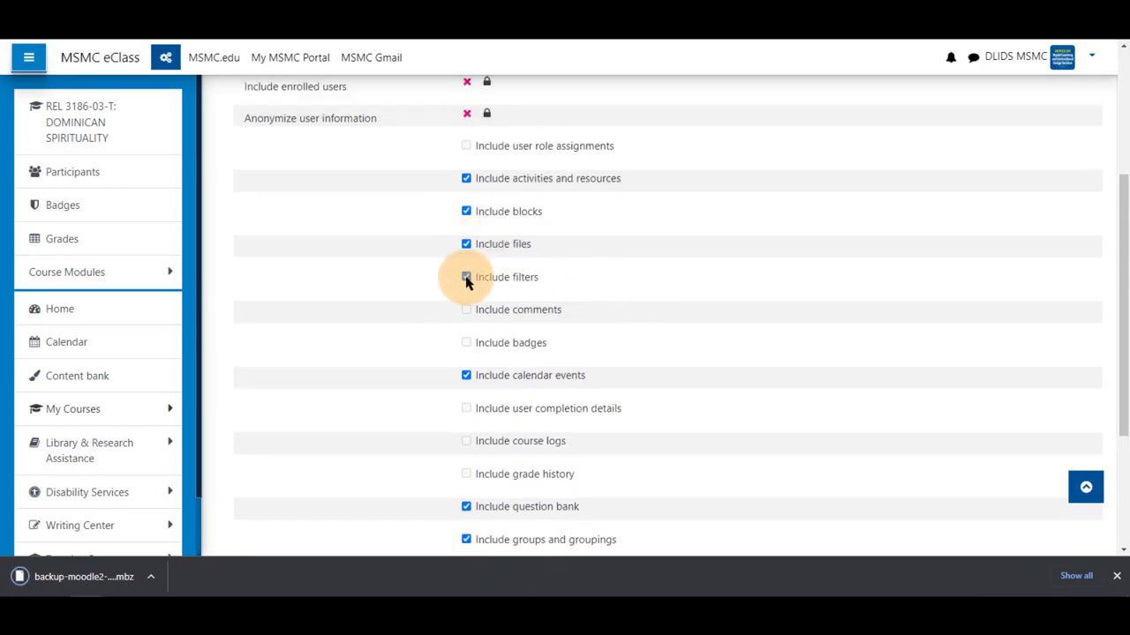
left_click(466, 212)
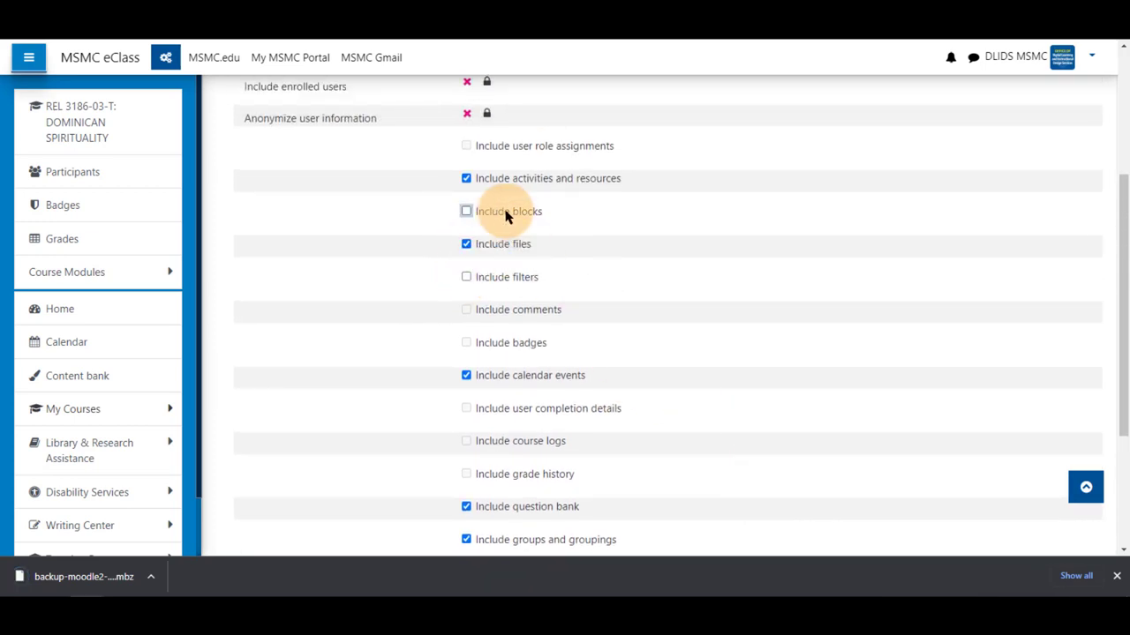
left_click(466, 212)
left_click(499, 276)
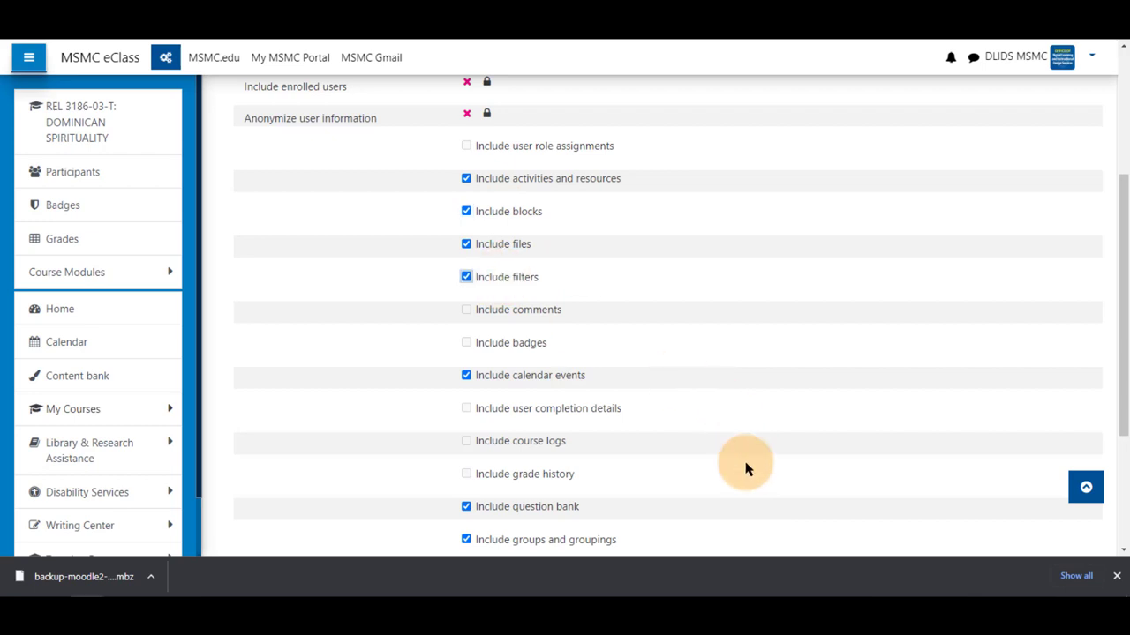
Advance the backup to its schema settings
scroll(745, 468, "down", 3)
left_click(637, 504)
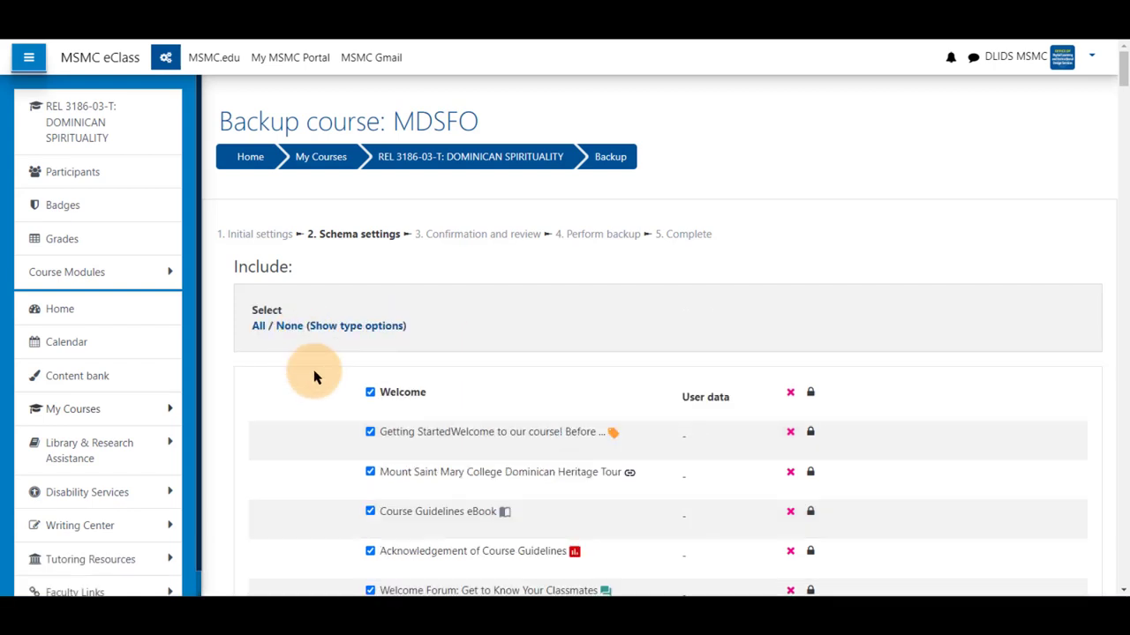
Exclude the whole Welcome section from the backup and include it again
scroll(315, 378, "down", 3)
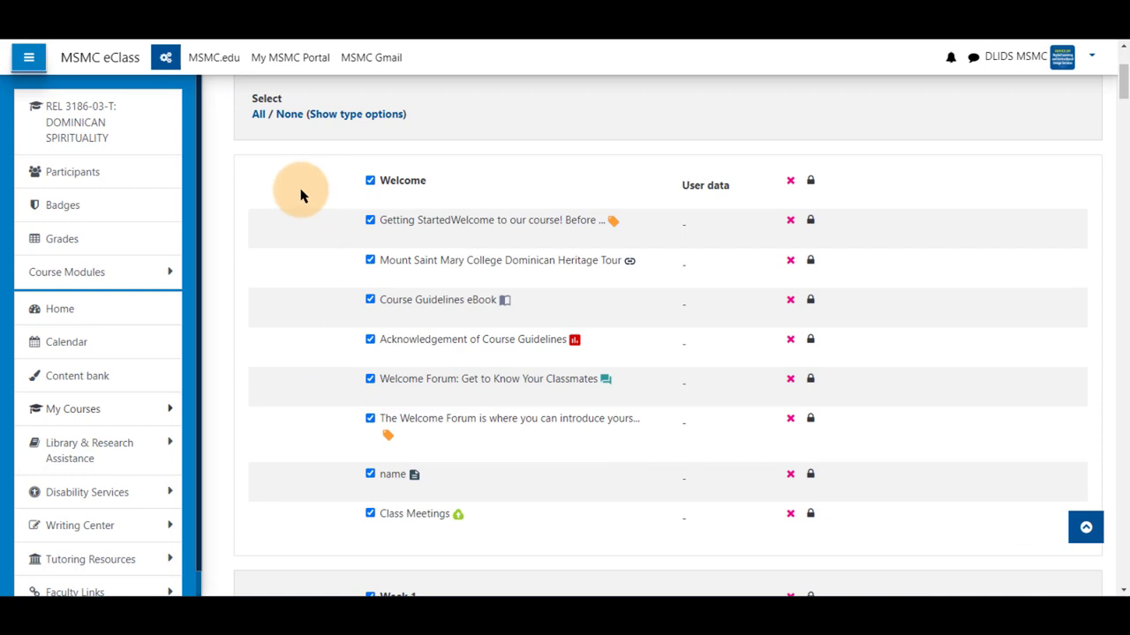
left_click(370, 180)
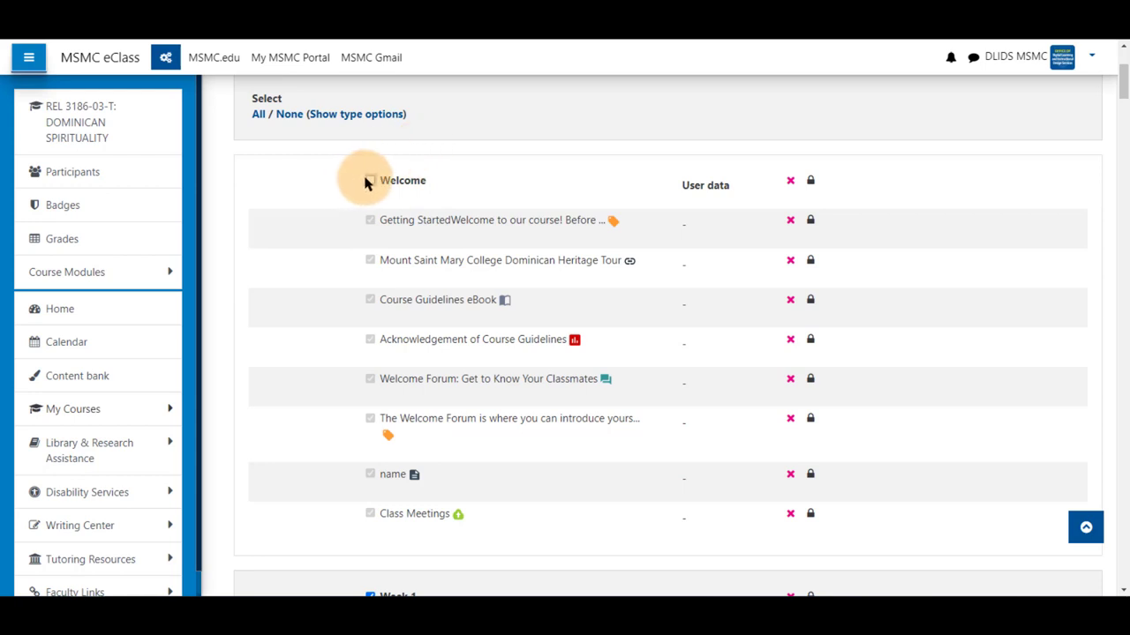
left_click(368, 181)
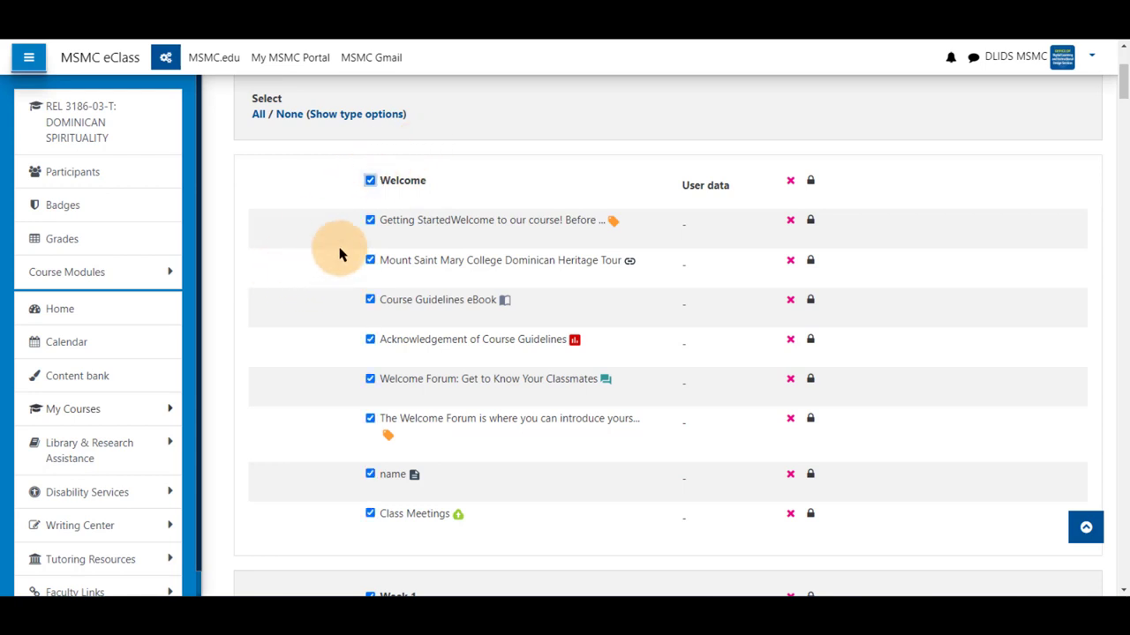
Exclude Getting Started, Course Guidelines eBook, Acknowledgement of Course Guidelines, Welcome Forum, the forum description label and the name page from the Welcome section
left_click(370, 220)
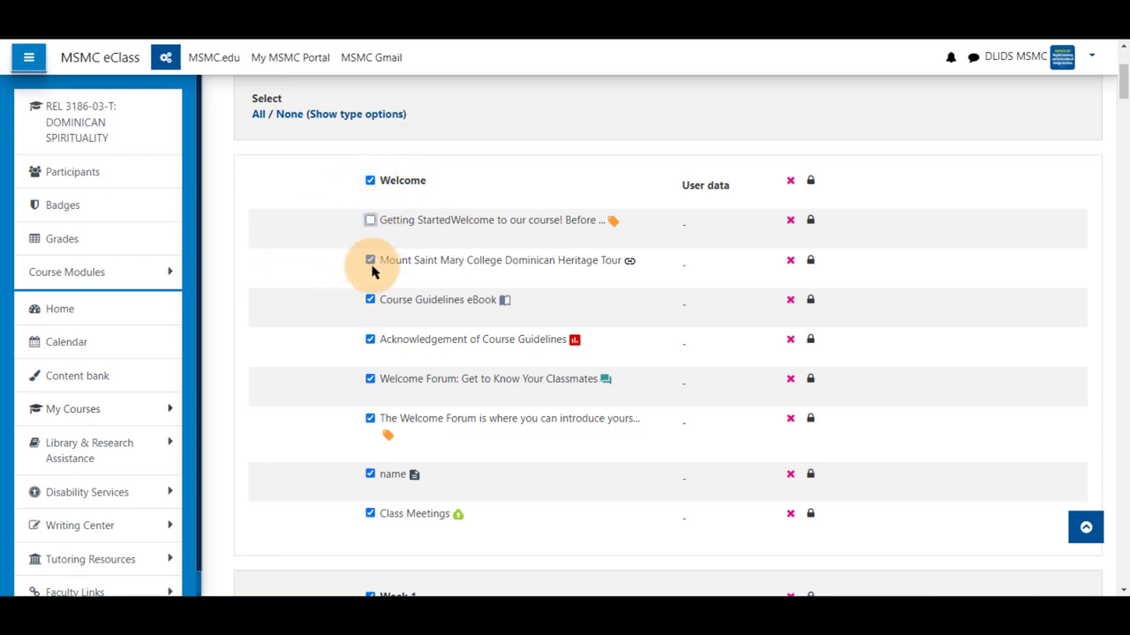
left_click(370, 300)
left_click(370, 339)
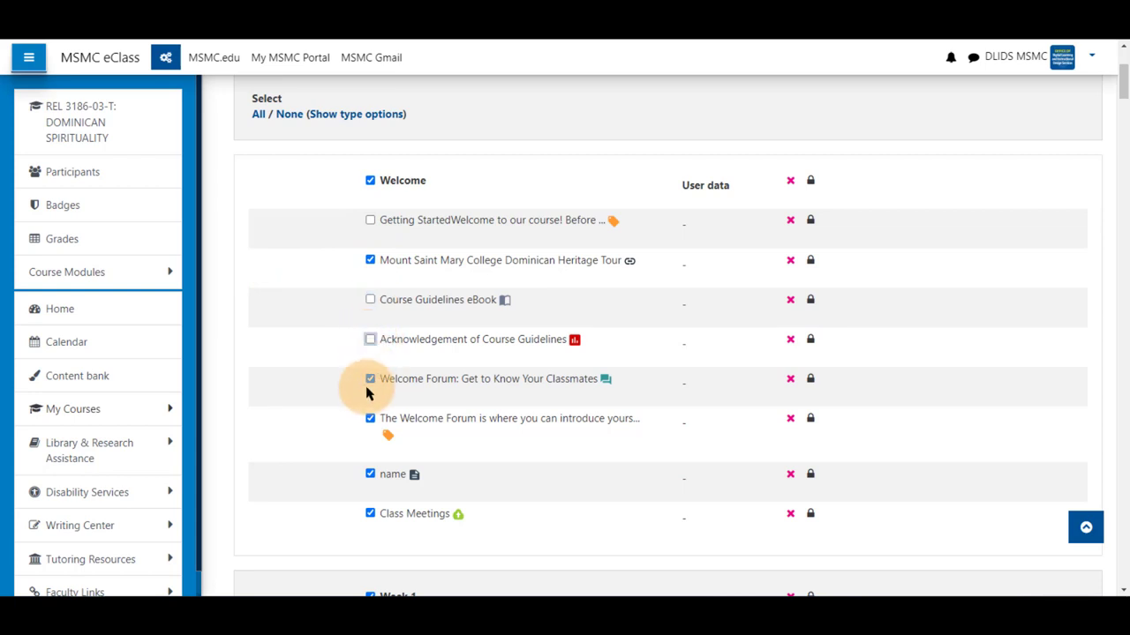
left_click(370, 378)
left_click(370, 419)
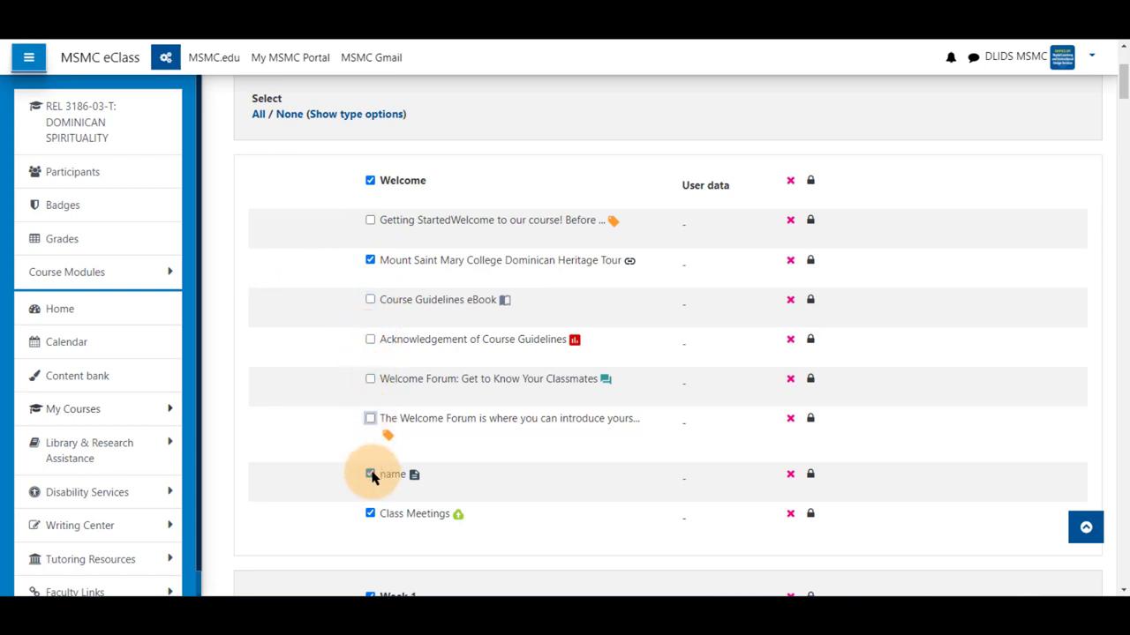
left_click(369, 474)
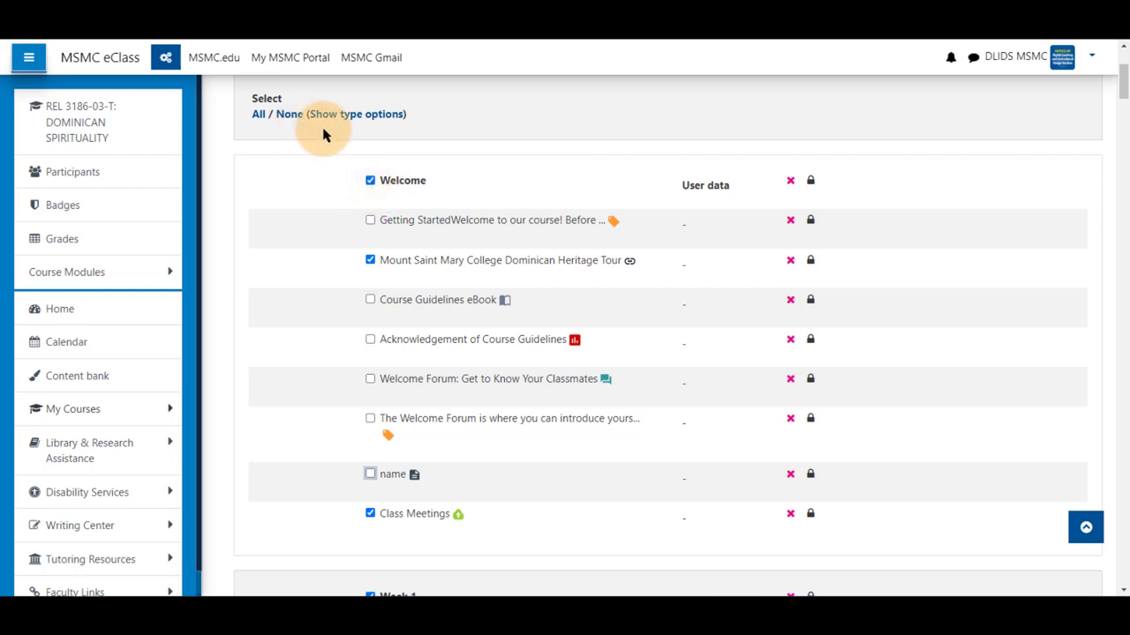
Include all Books in the backup through the type options and hide those options again
left_click(357, 116)
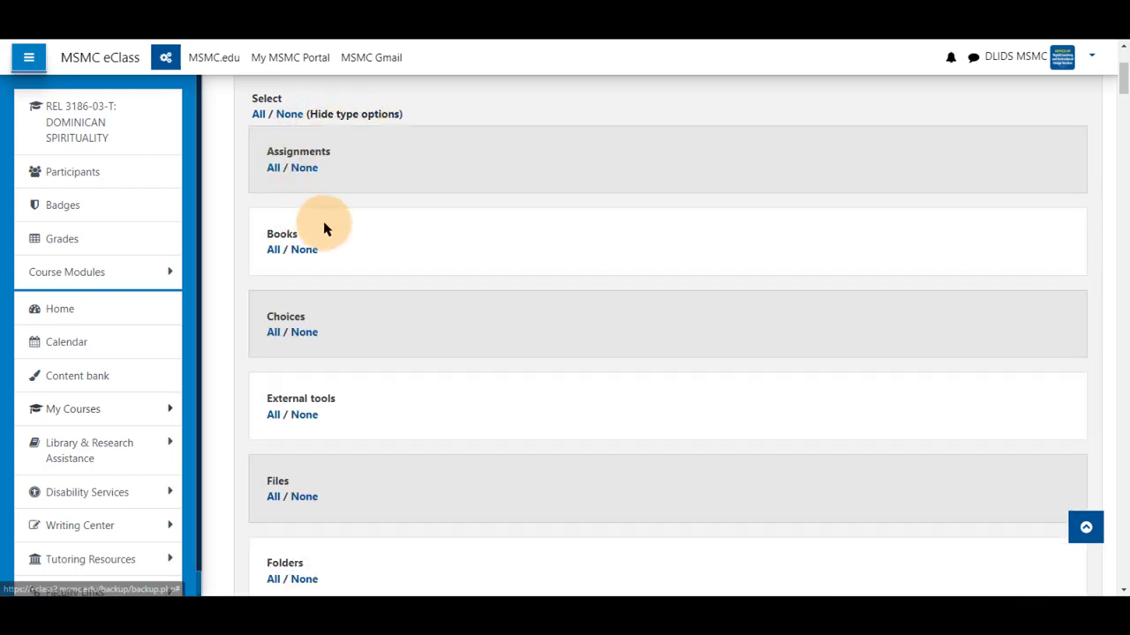
left_click(274, 251)
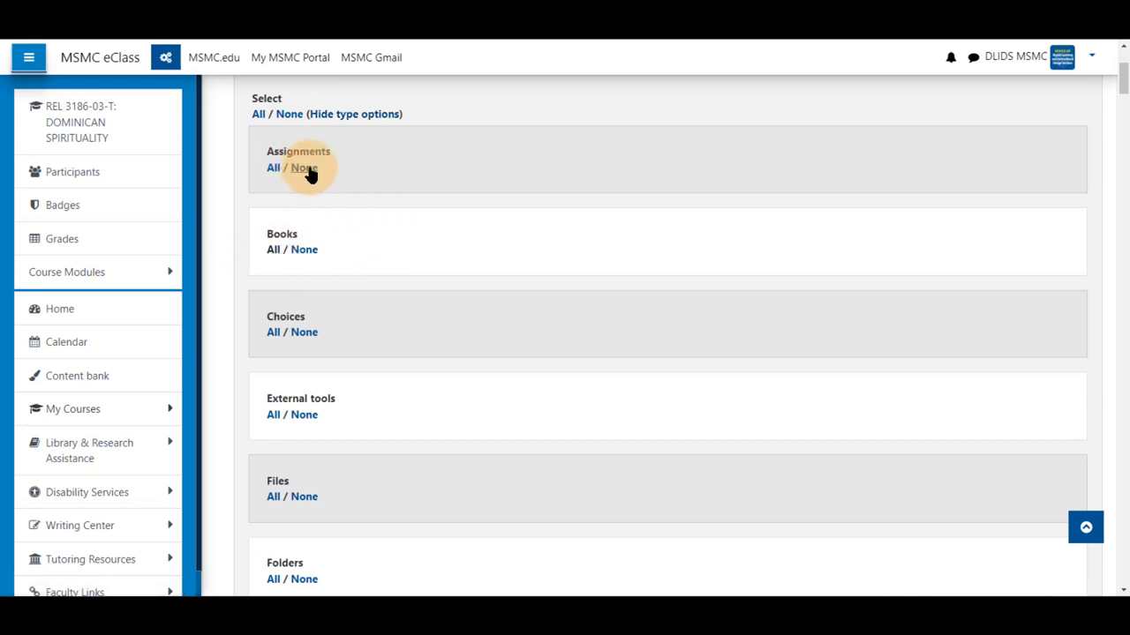
left_click(355, 117)
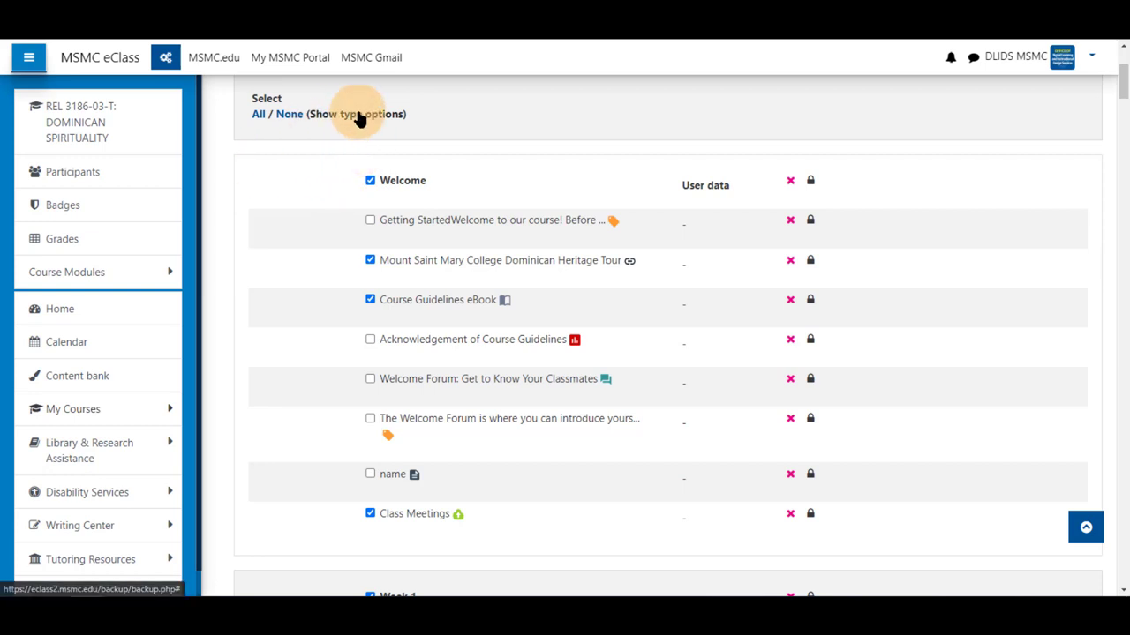
Exclude all External tools through the type options, hide those options and select all course items
left_click(359, 117)
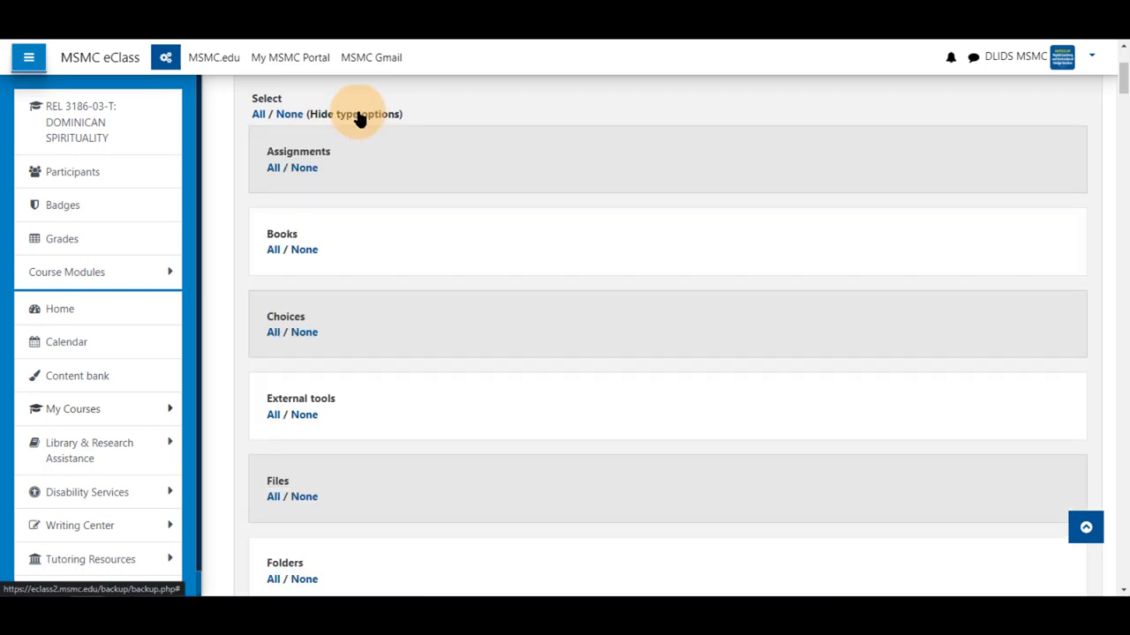
scroll(353, 282, "down", 2)
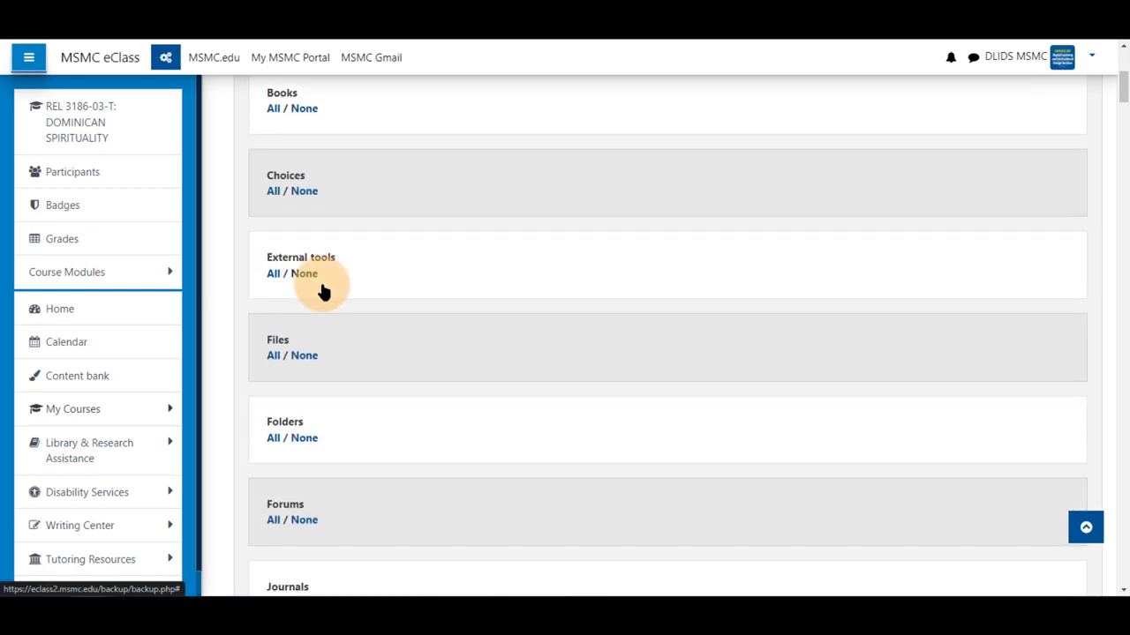
left_click(322, 288)
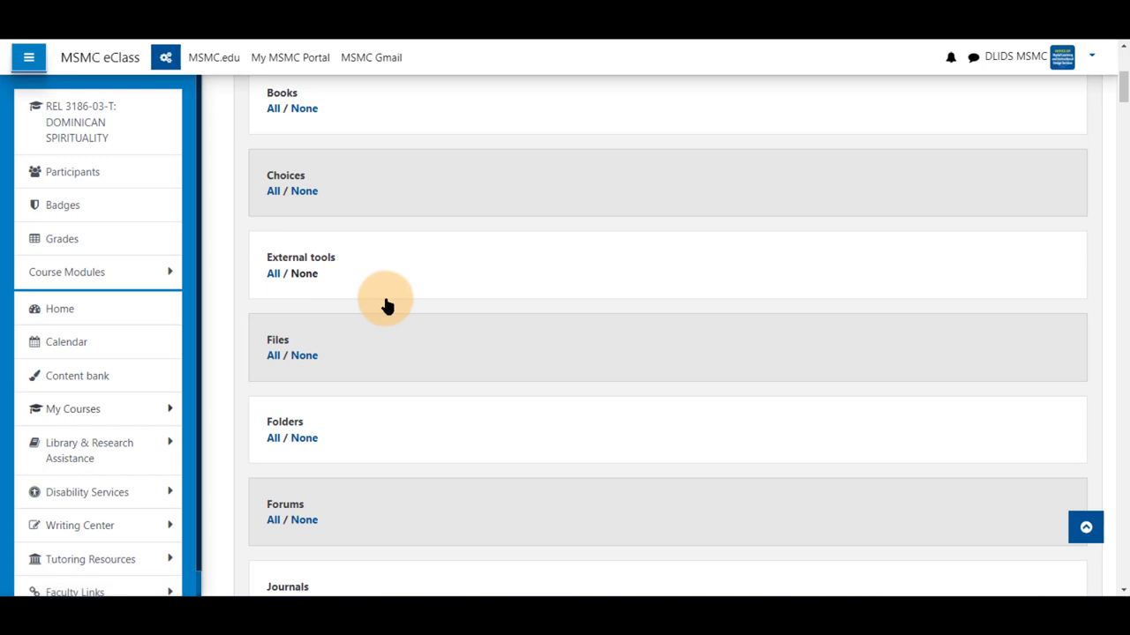
scroll(357, 259, "up", 3)
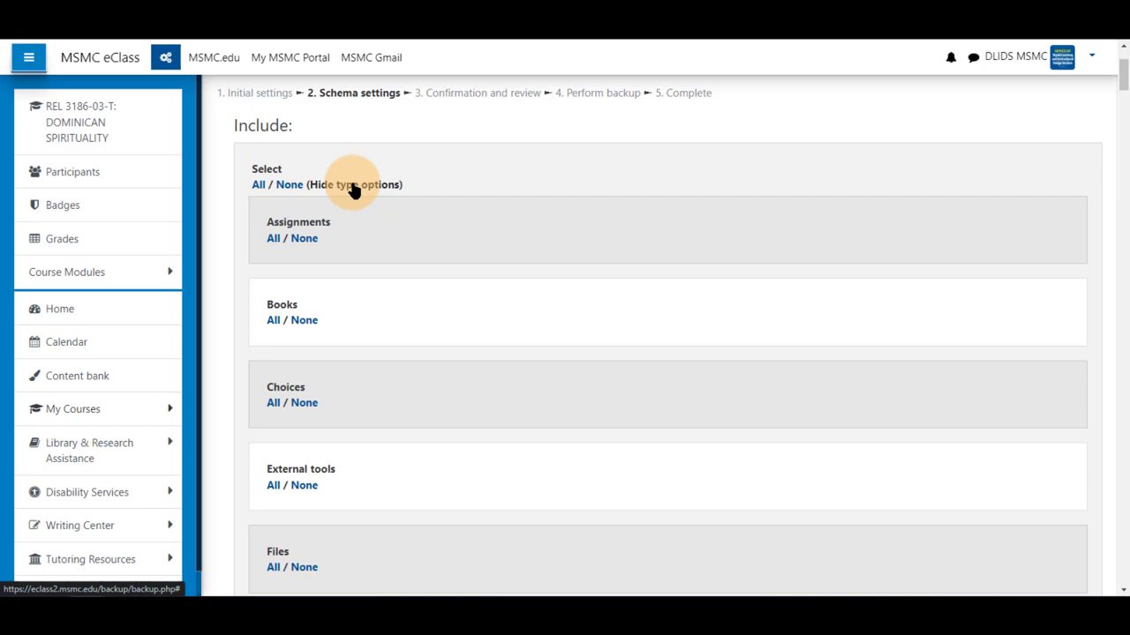
left_click(353, 185)
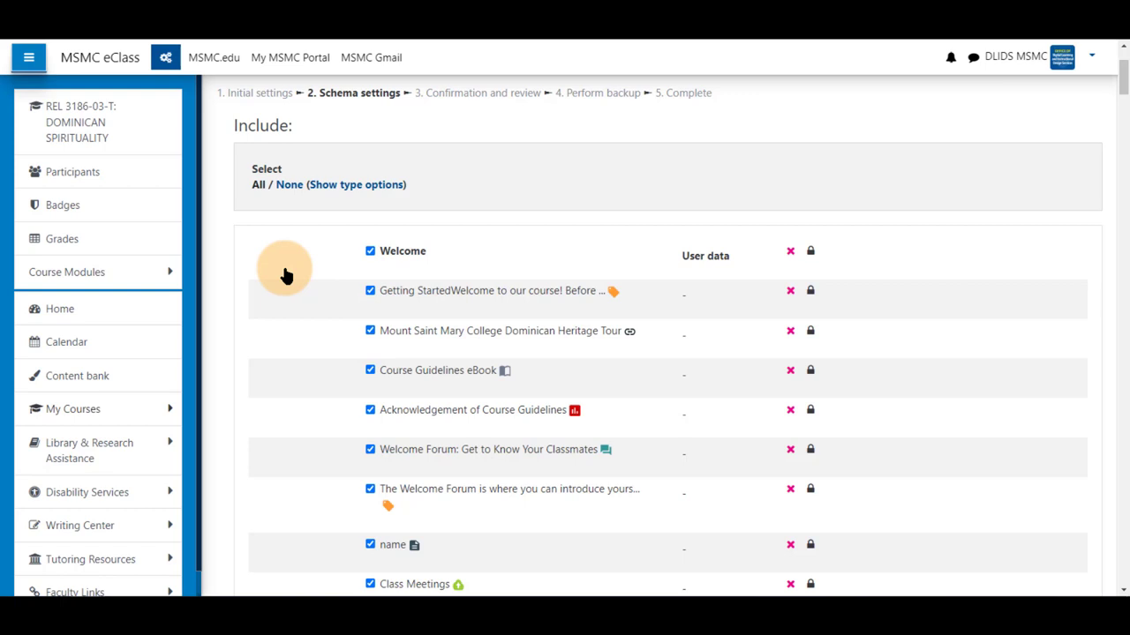
Deselect all course items and include only Week 1 with its Opening Prayer link and Required Resources label
left_click(290, 185)
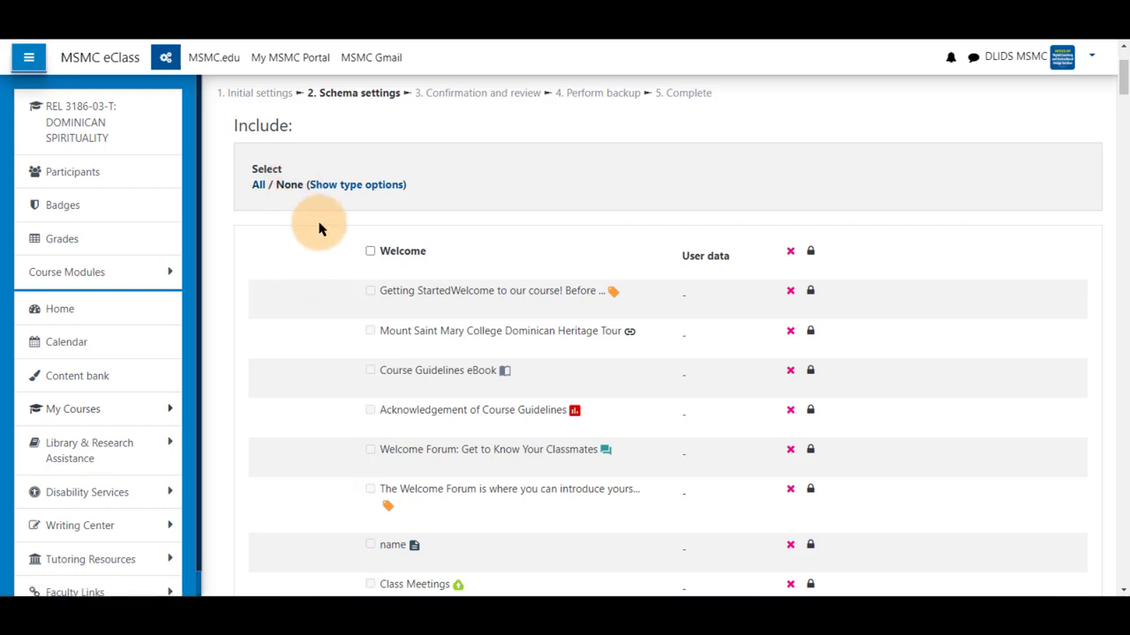
scroll(286, 285, "down", 6)
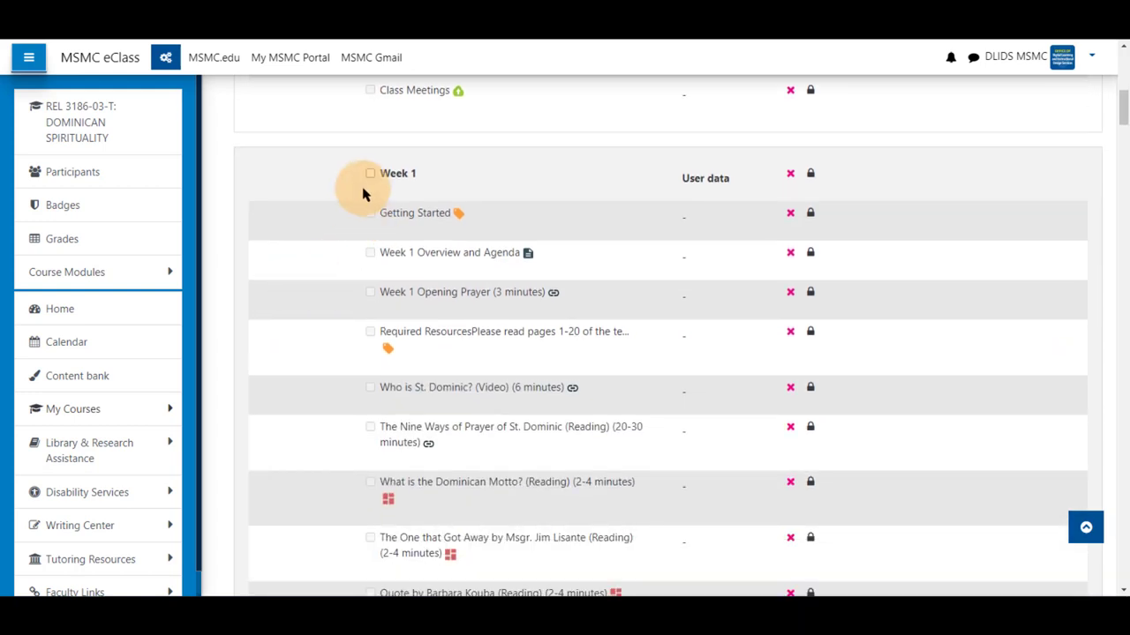
left_click(369, 174)
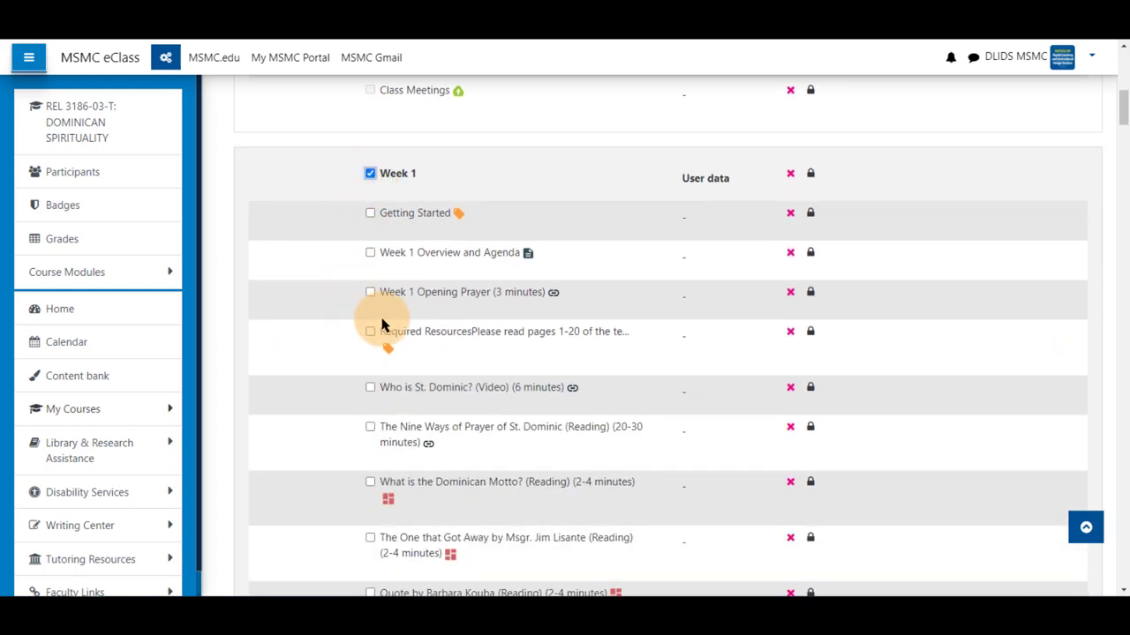
left_click(370, 293)
left_click(369, 333)
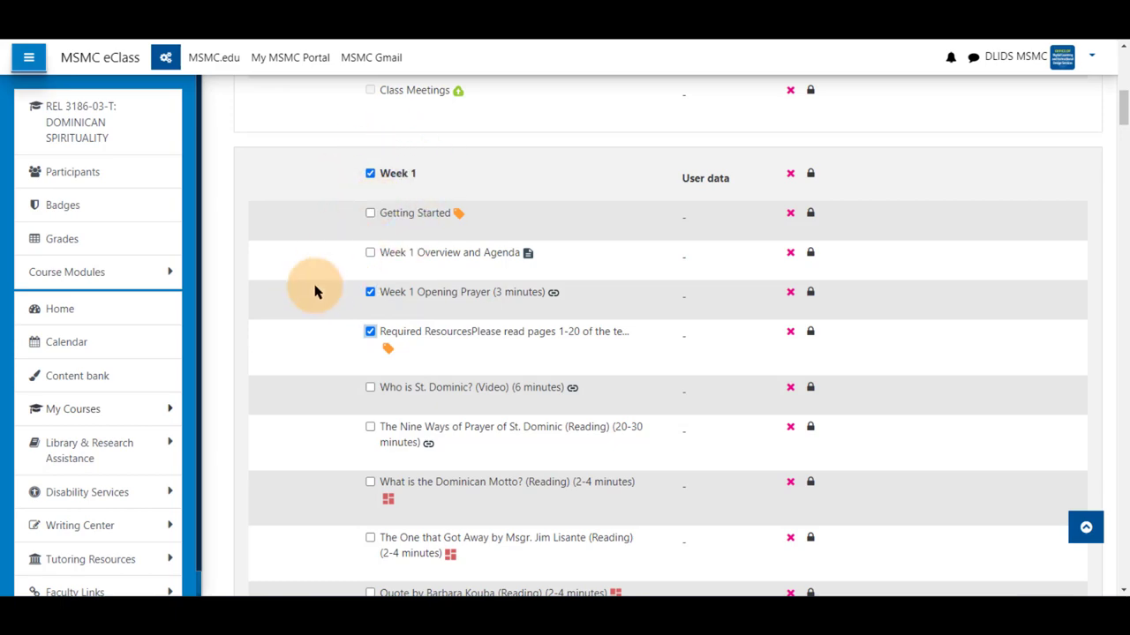
Include Week 2 in the backup with only its Overview and Agenda page and Required Resources label
scroll(315, 293, "down", 12)
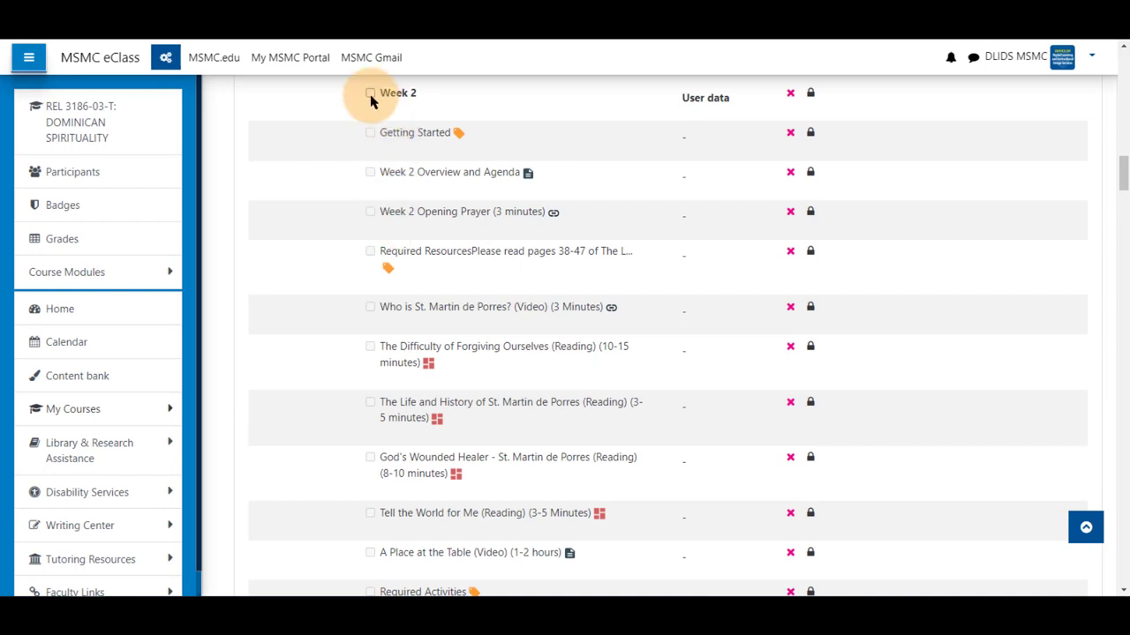
left_click(370, 94)
left_click(370, 172)
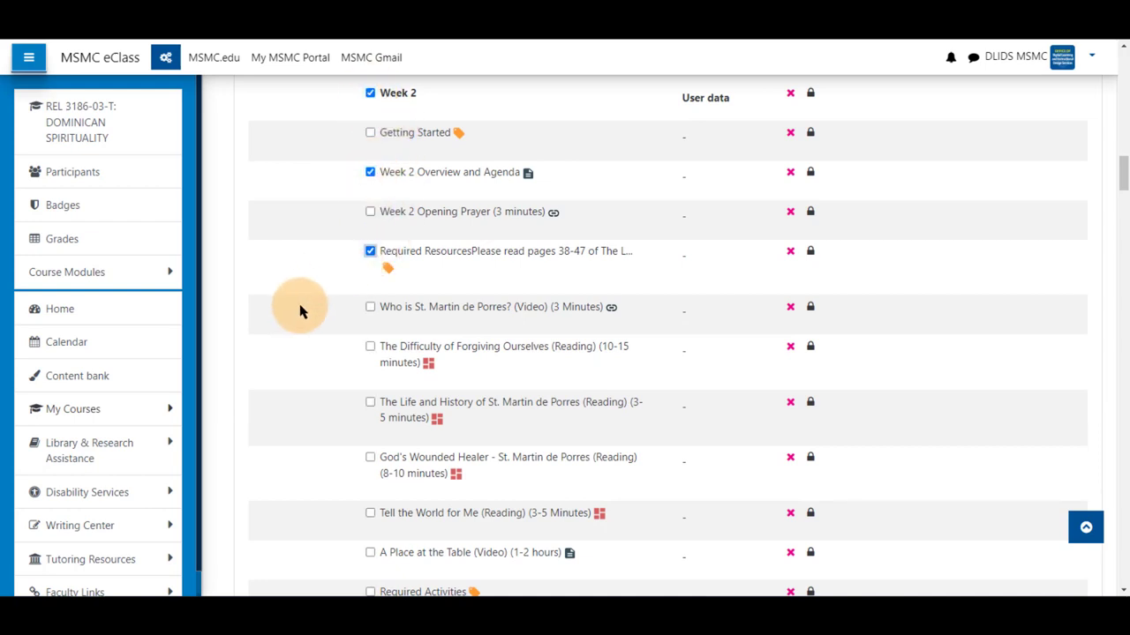
Select all course items except Course Guidelines eBook, Acknowledgement of Course Guidelines and the whole Week 2 section, and proceed to the confirmation stage
scroll(301, 311, "up", 15)
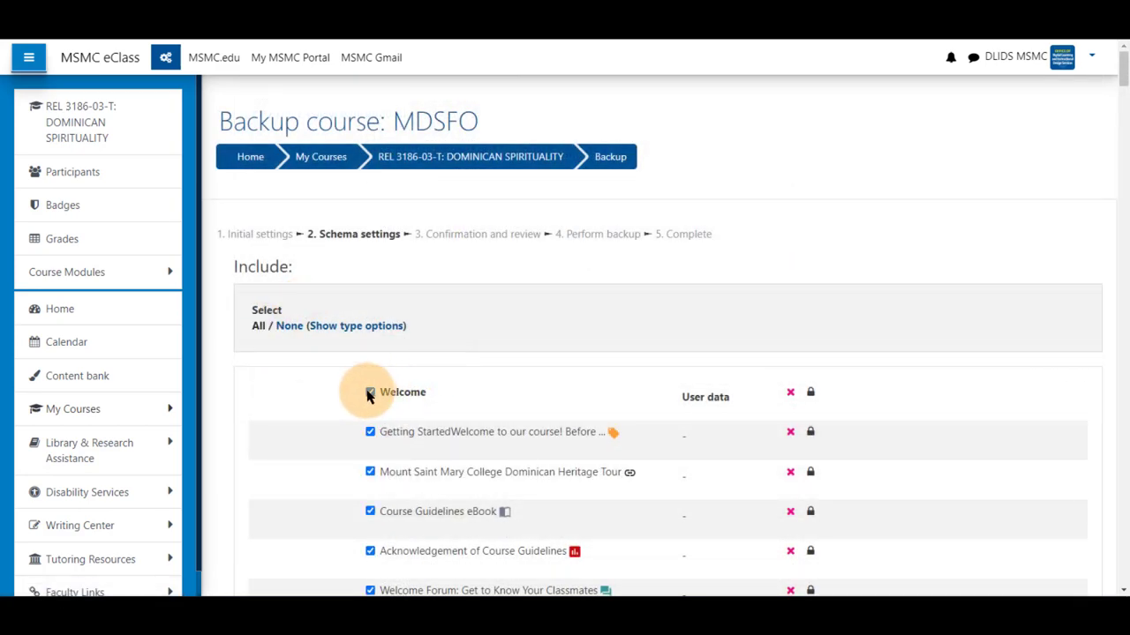
scroll(379, 471, "down", 3)
left_click(370, 300)
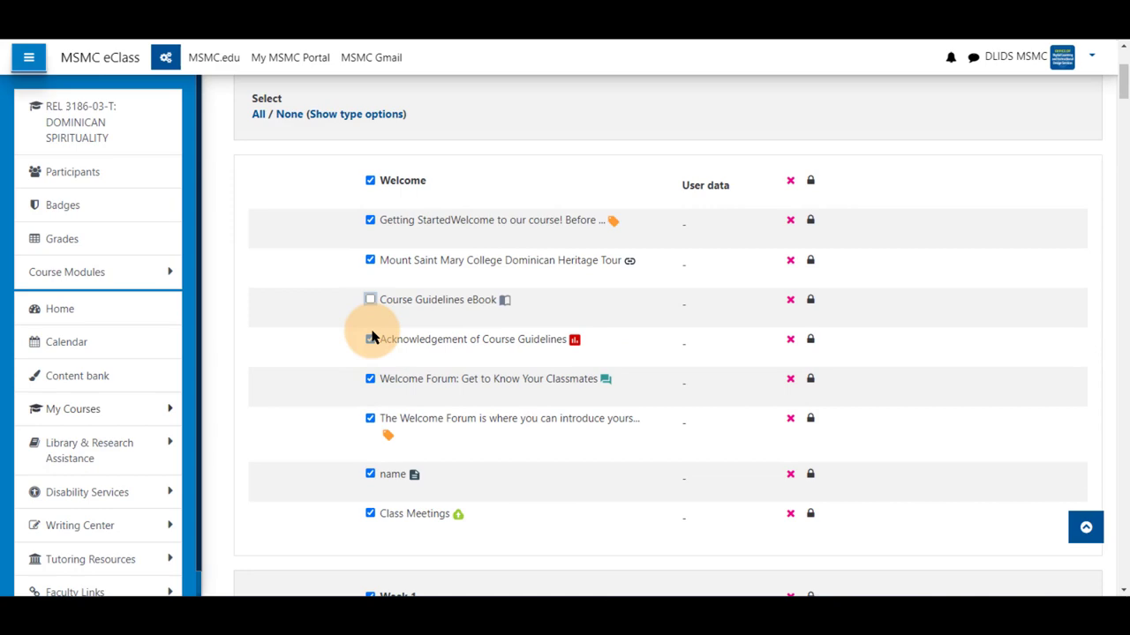
left_click(370, 341)
scroll(381, 458, "down", 10)
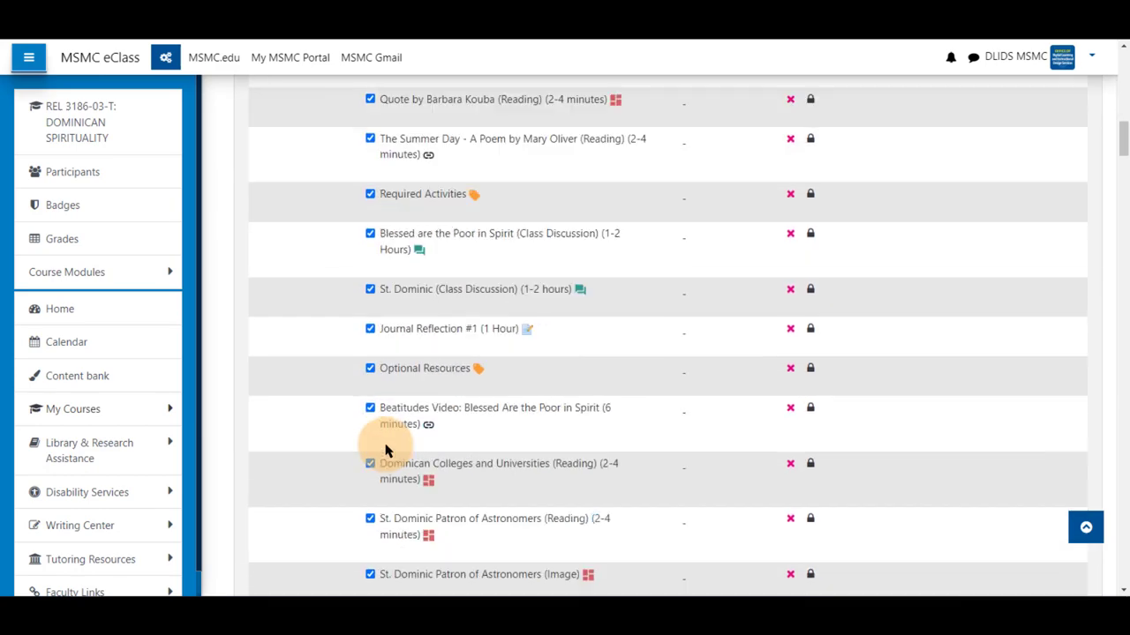
scroll(379, 467, "down", 5)
left_click(369, 305)
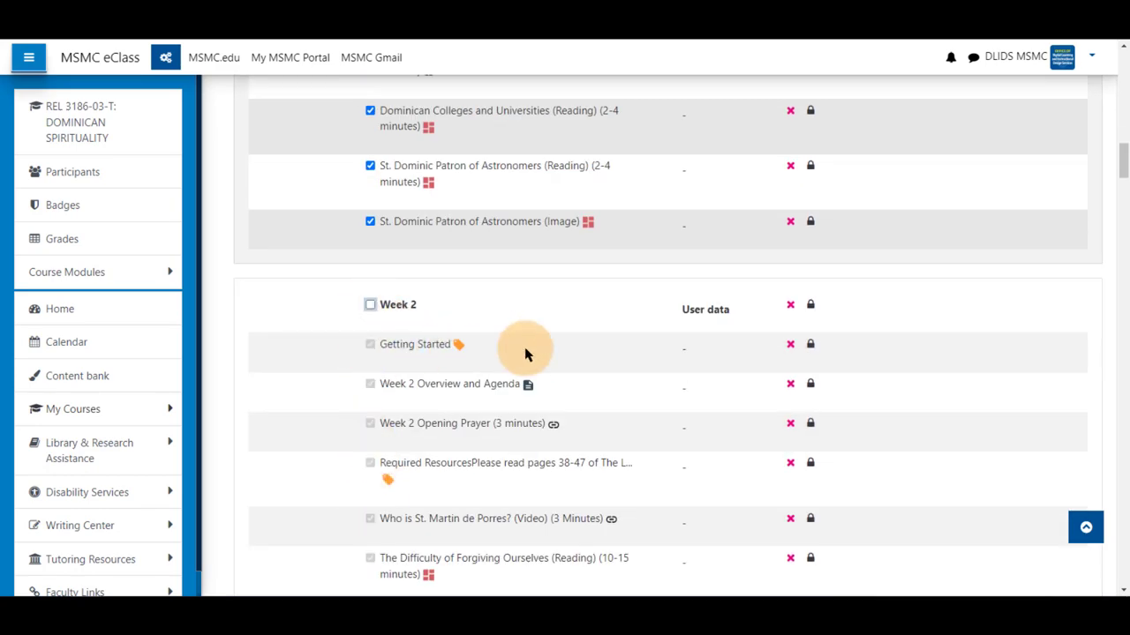
scroll(553, 309, "down", 15)
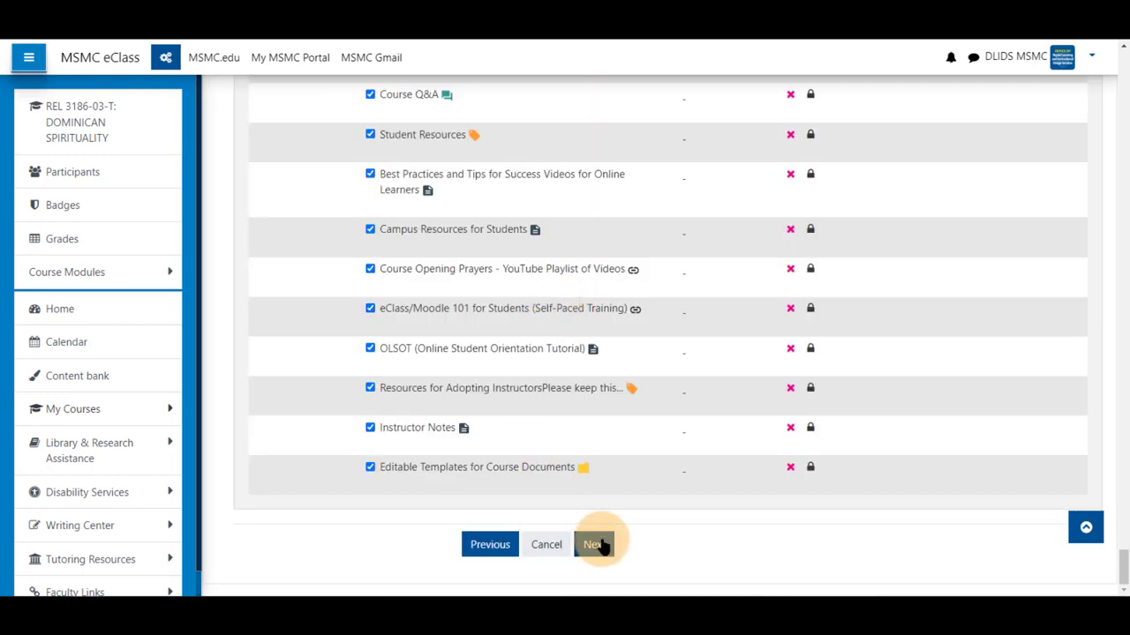
left_click(594, 544)
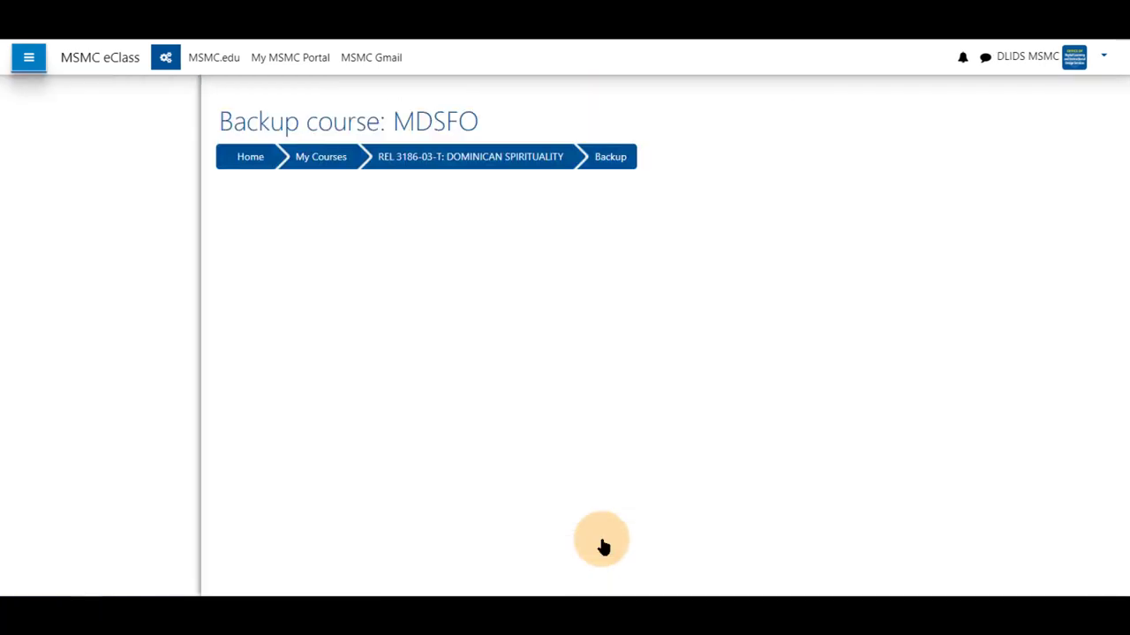
Replace the default backup filename with test3.mbz
left_click(590, 298)
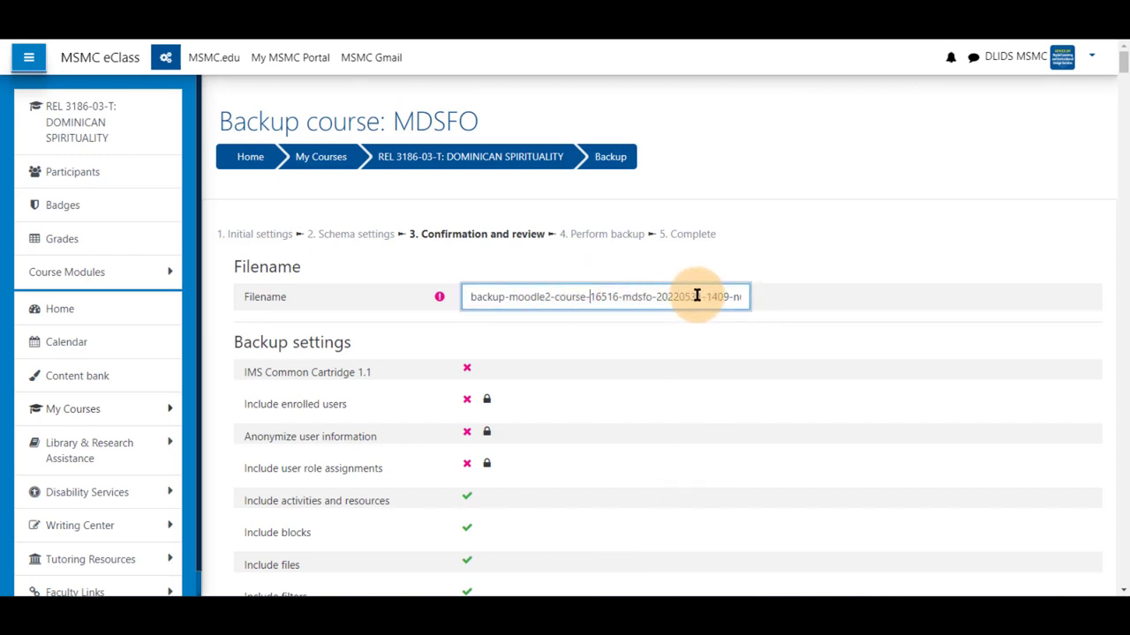
left_click_drag(738, 295, 313, 300)
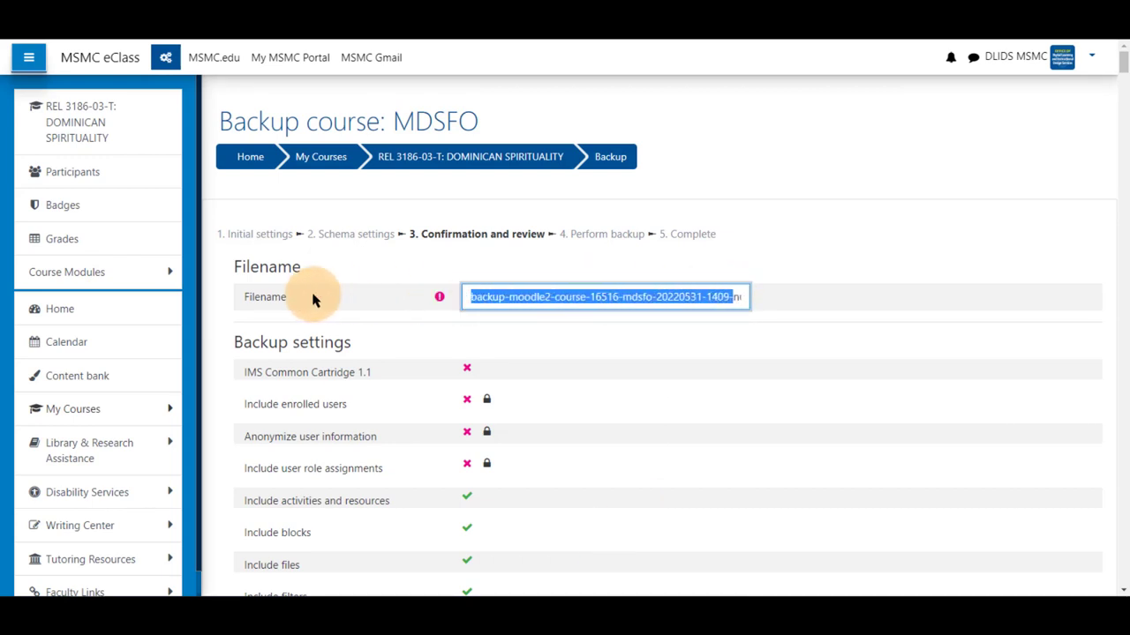
key("BackSpace")
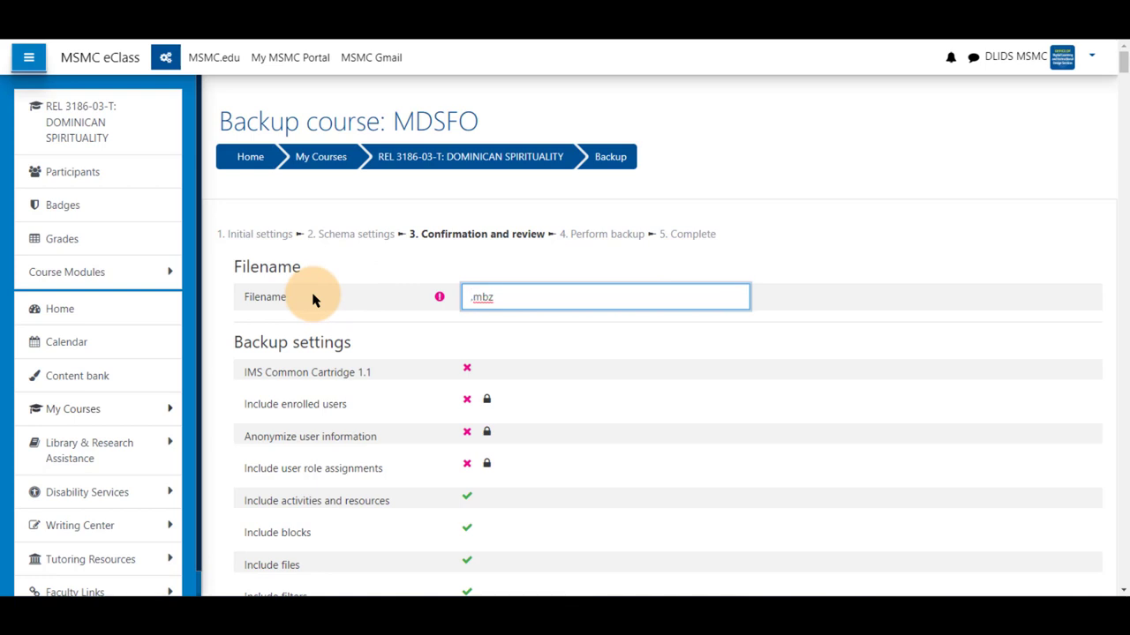
type("test3")
left_click(415, 356)
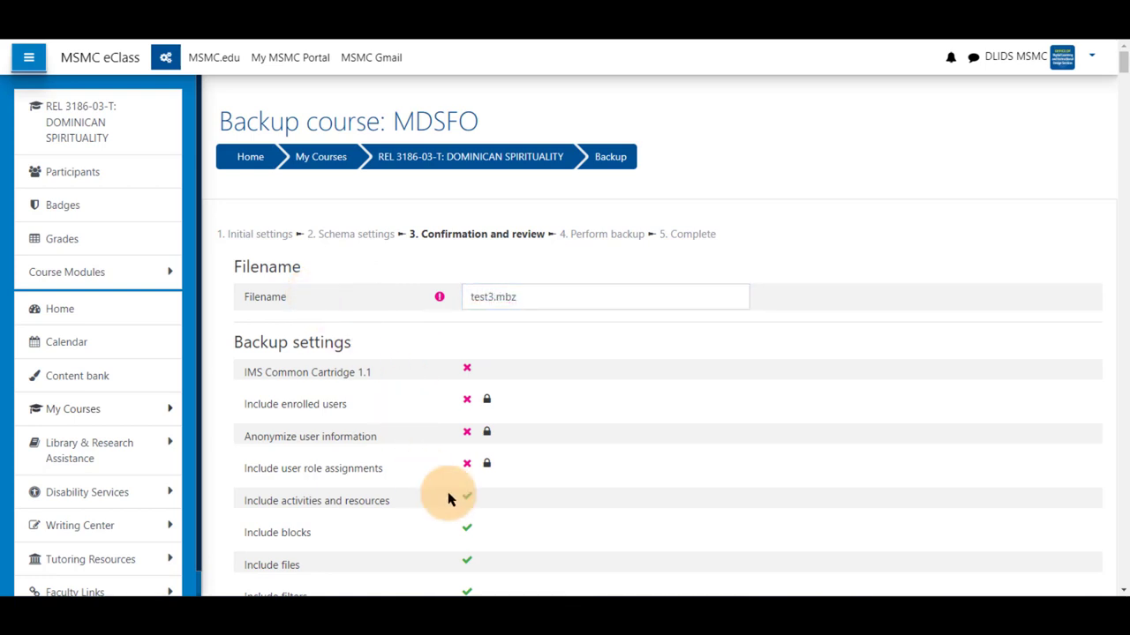
Review the backup settings and the included items from the Welcome section through to the end of the course
scroll(479, 413, "down", 2)
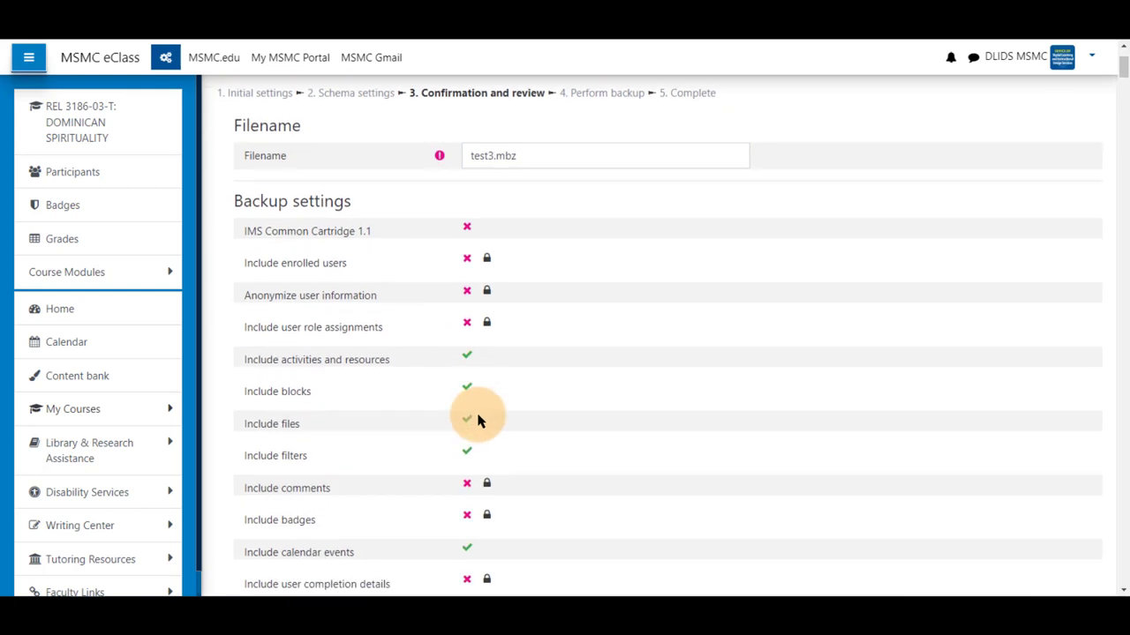
scroll(478, 420, "down", 8)
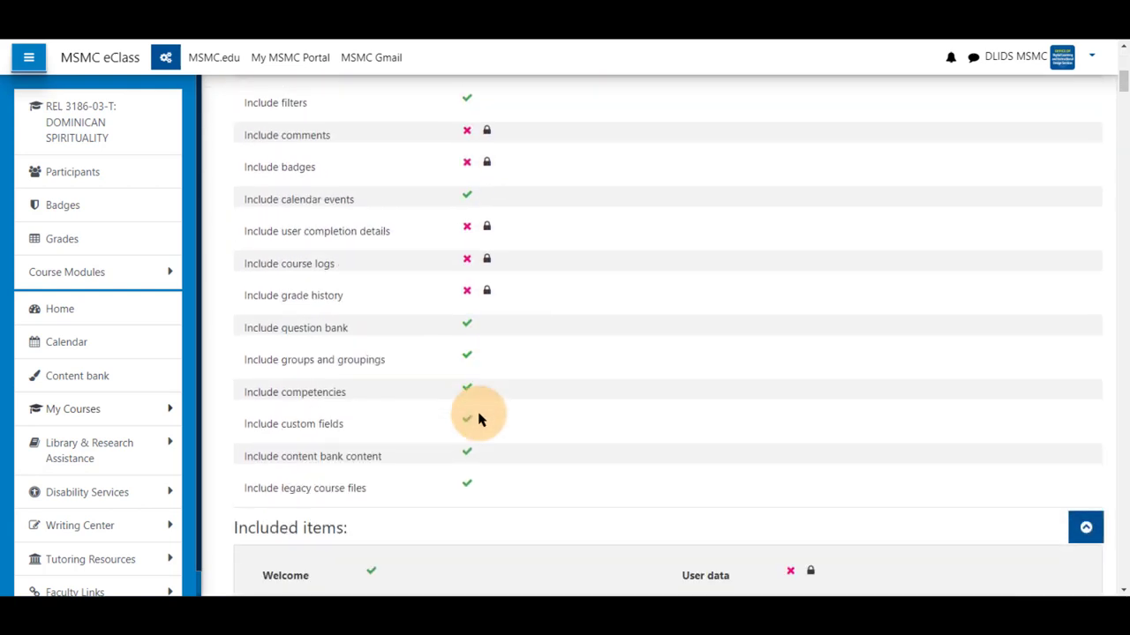
scroll(478, 421, "down", 2)
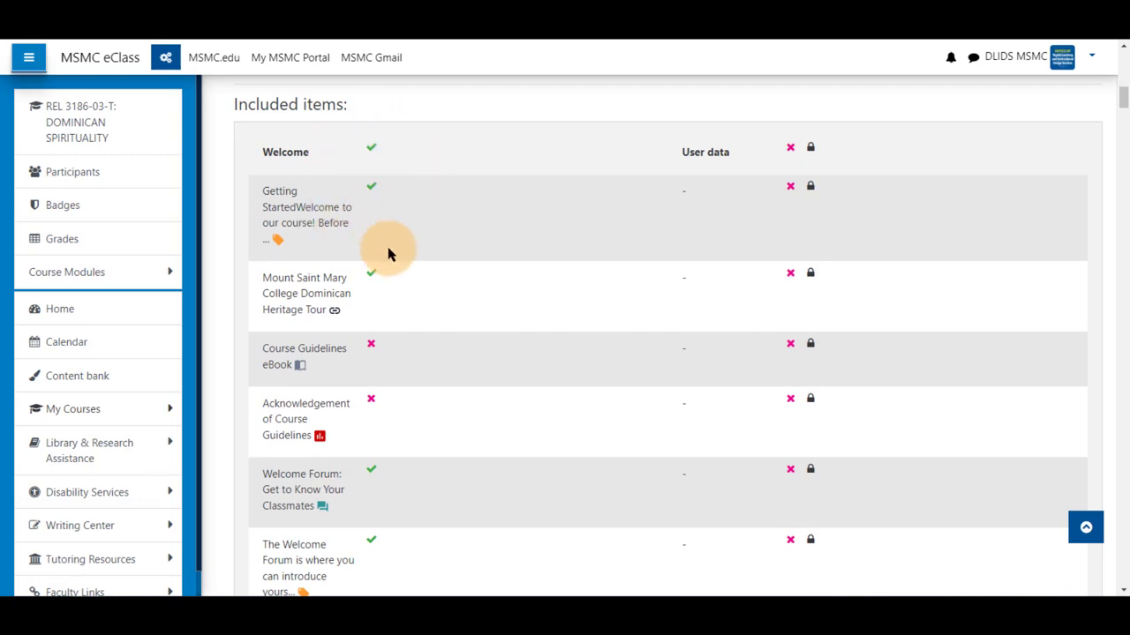
scroll(445, 270, "down", 6)
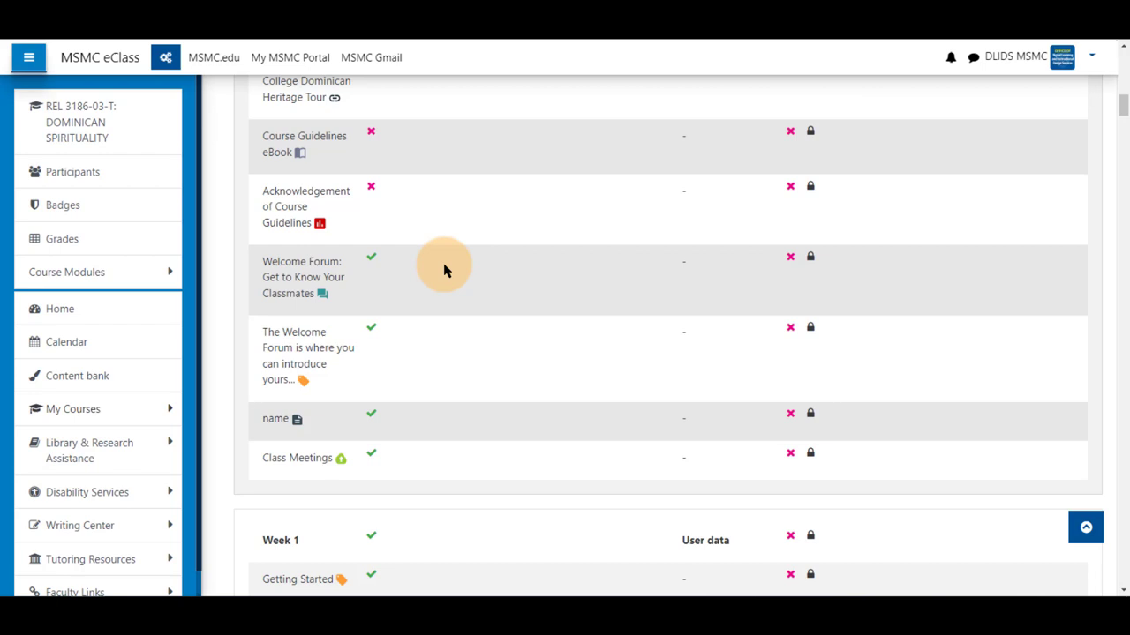
scroll(445, 270, "down", 8)
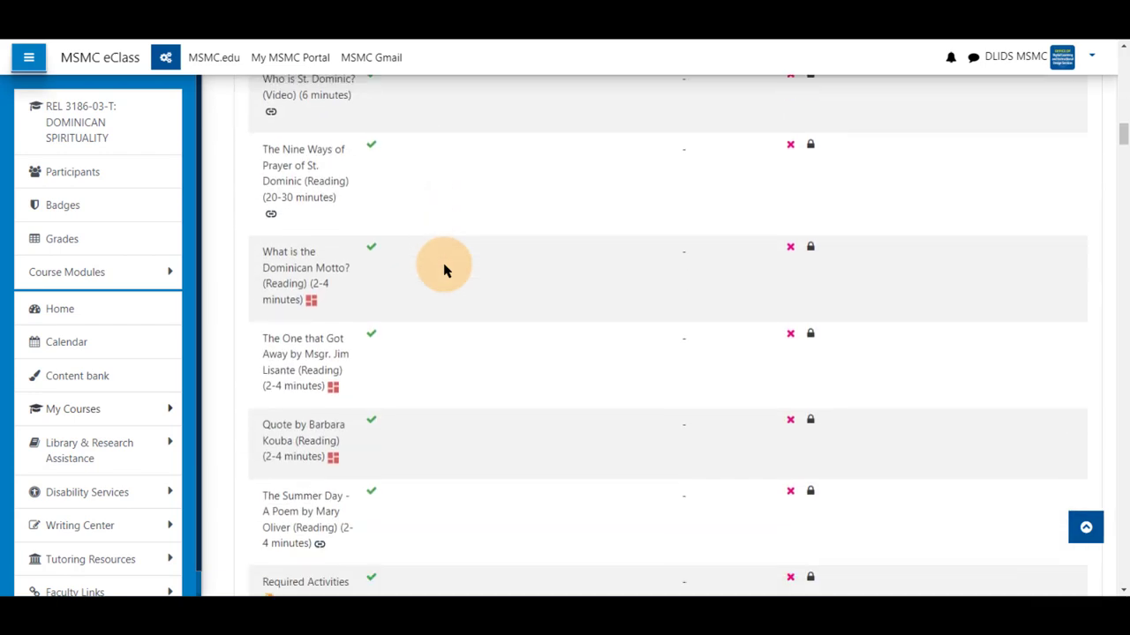
scroll(445, 270, "down", 8)
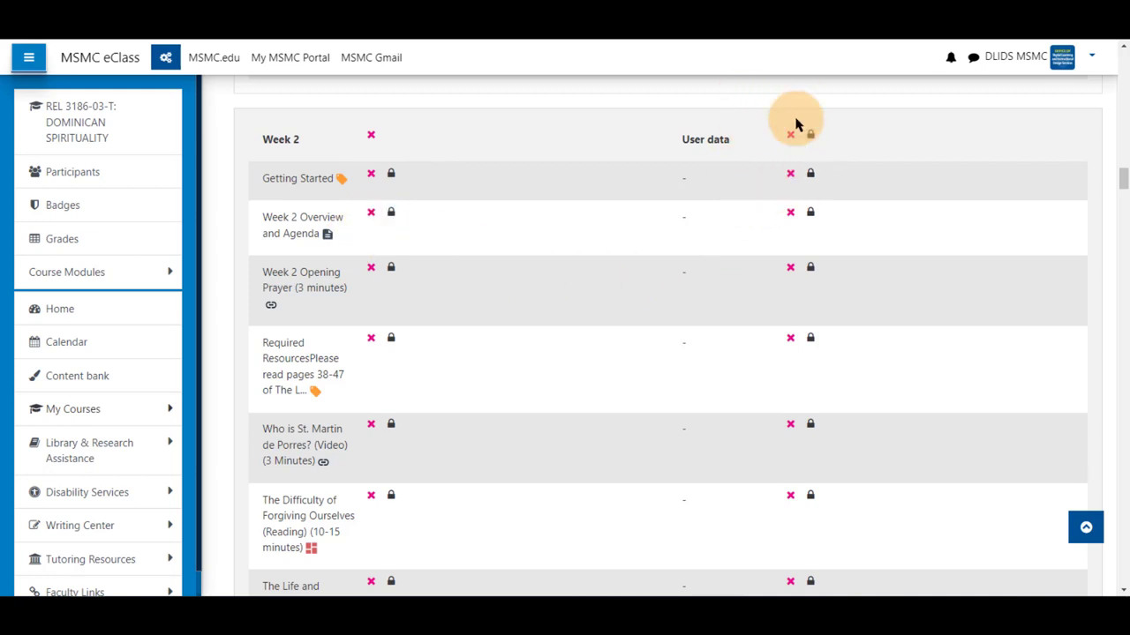
scroll(696, 289, "down", 12)
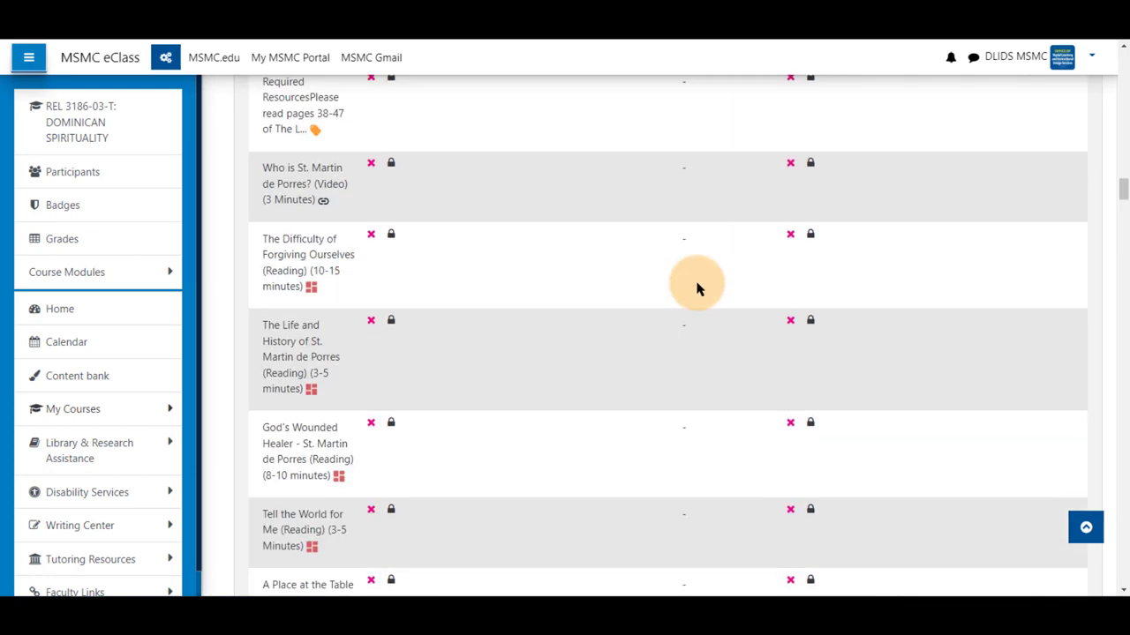
scroll(697, 289, "down", 15)
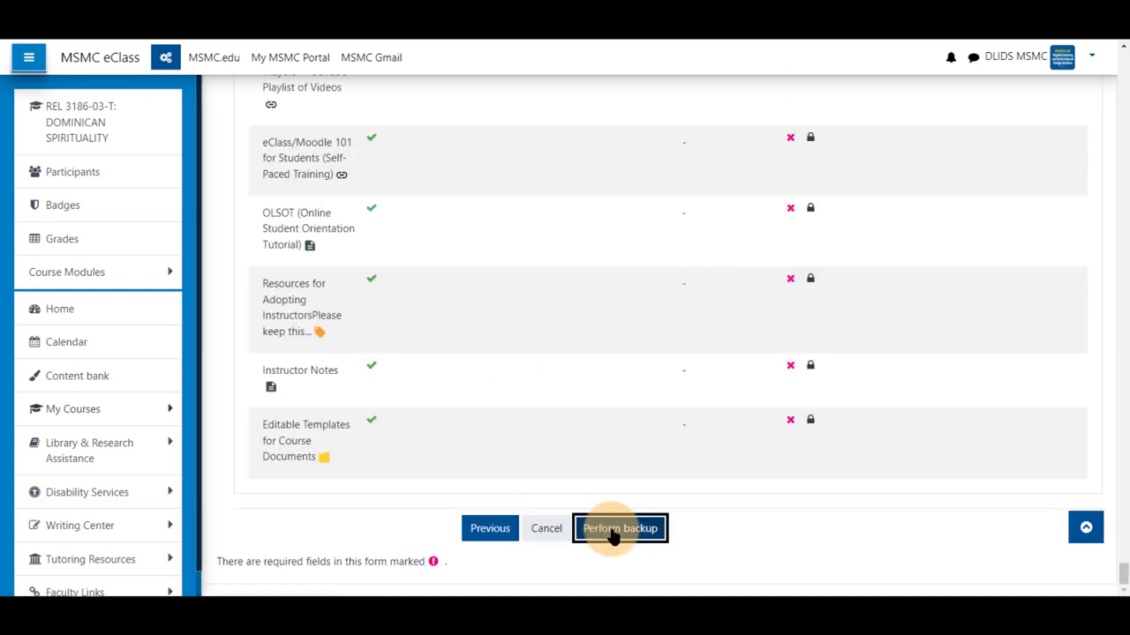
Perform the backup, continue to the backup file list and download test3.mbz from the user private backup area
left_click(614, 529)
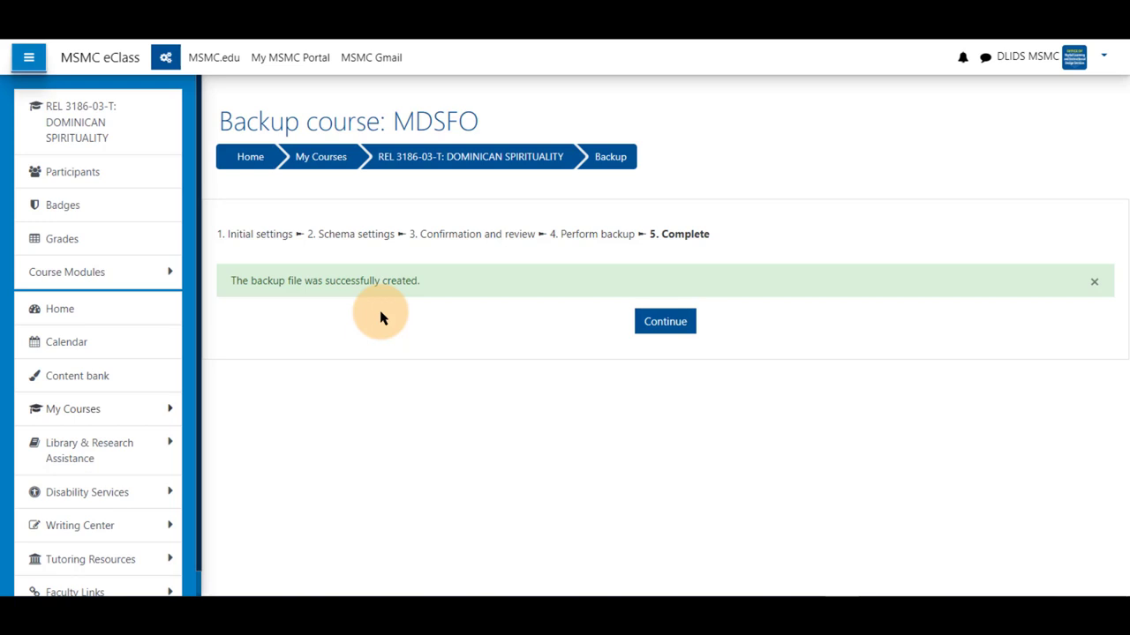
left_click(664, 322)
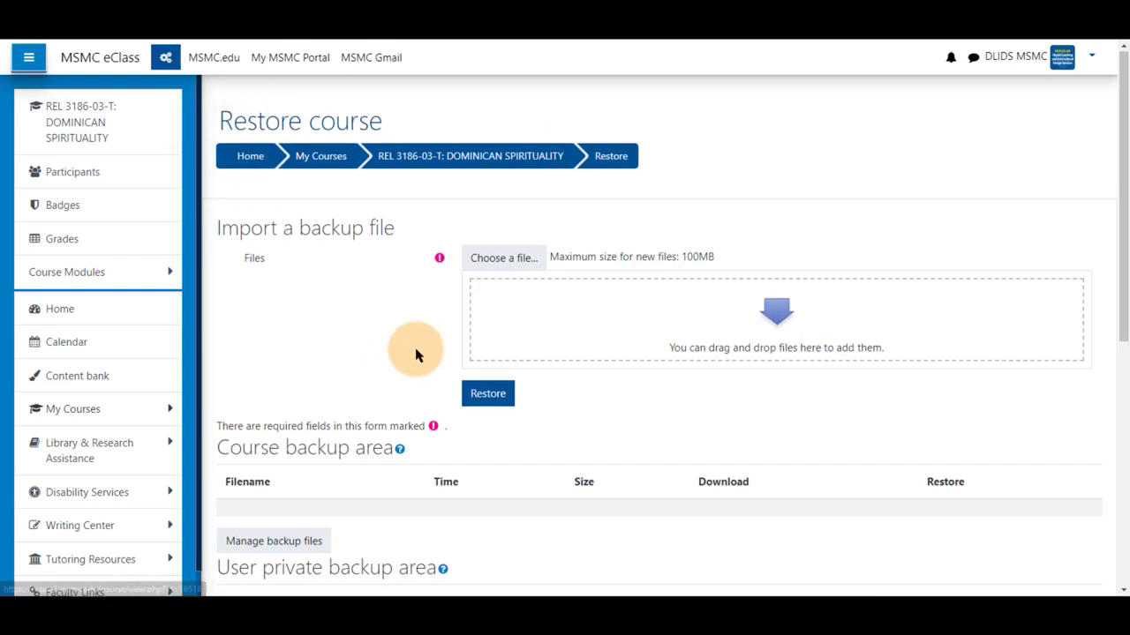
scroll(416, 353, "down", 2)
scroll(416, 353, "down", 1)
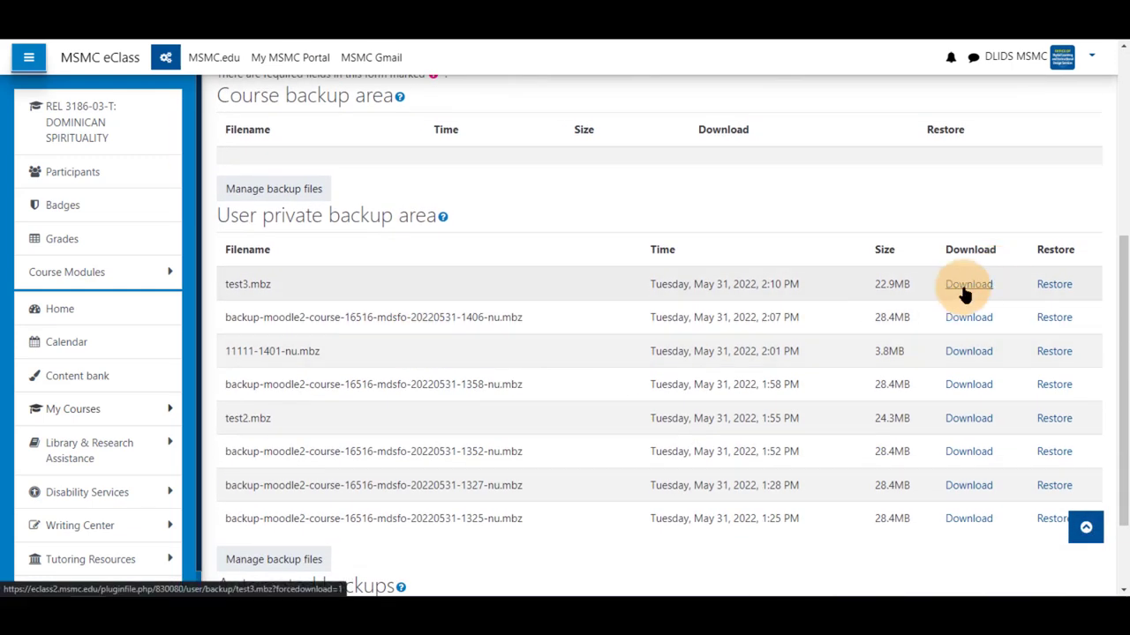
left_click(966, 286)
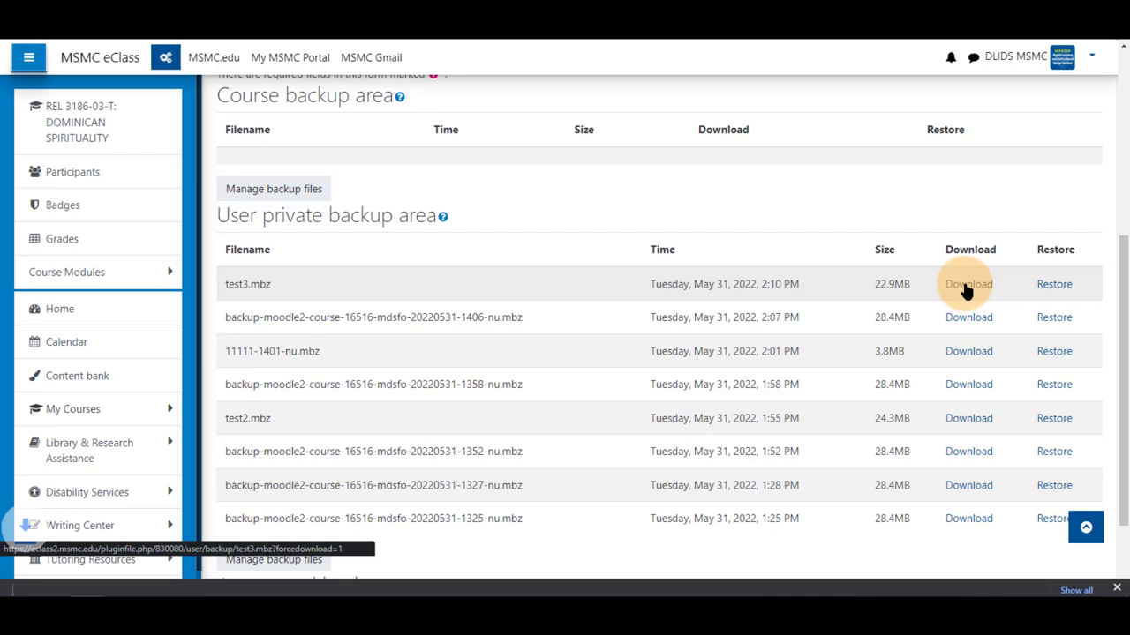
Open the course's Restore page and add the downloaded test3.mbz as the backup file to import
scroll(396, 207, "up", 4)
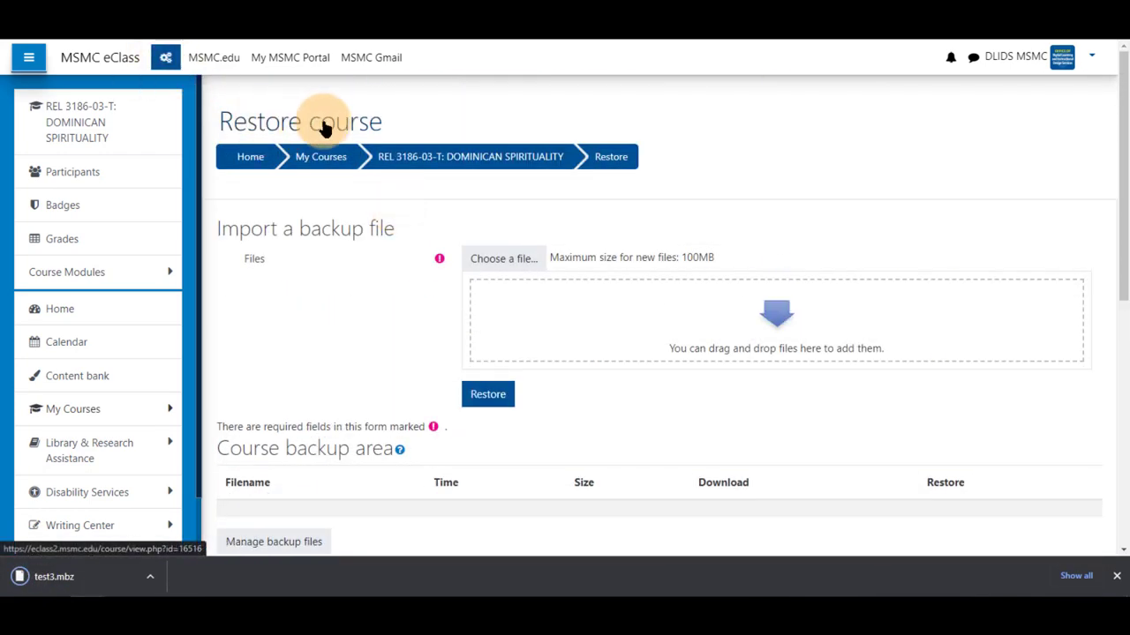
left_click(166, 60)
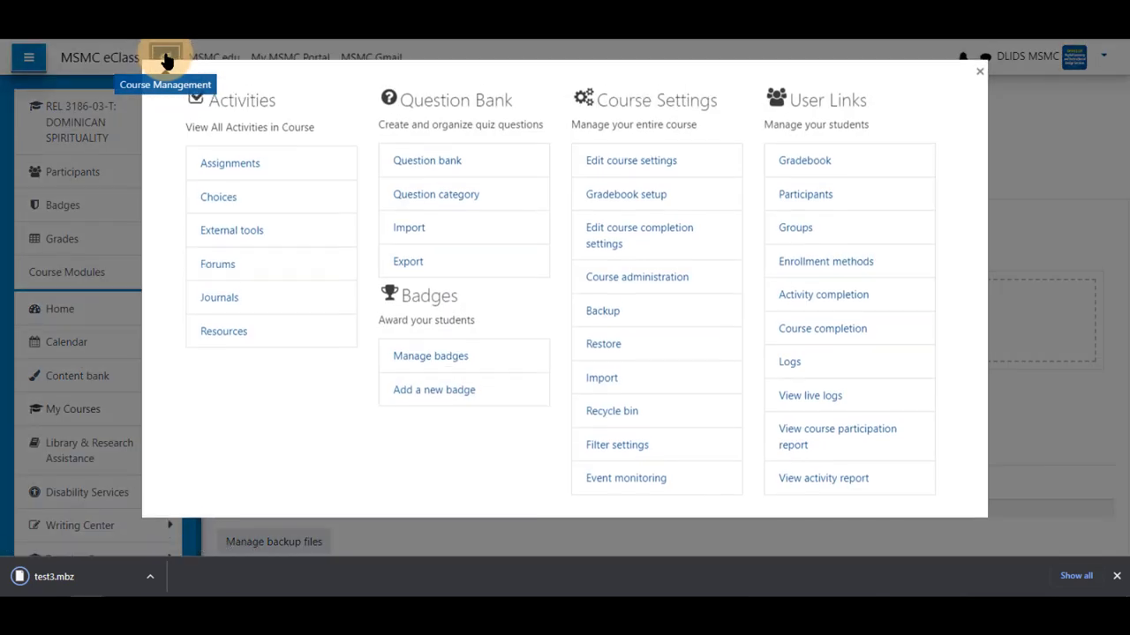
left_click(606, 350)
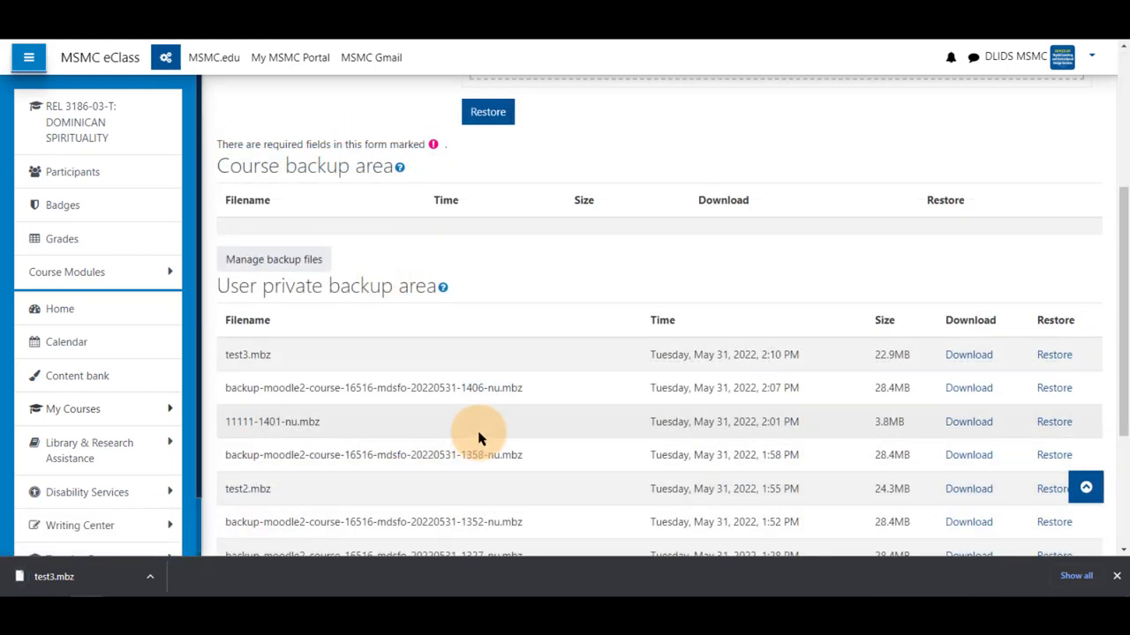
scroll(434, 404, "up", 3)
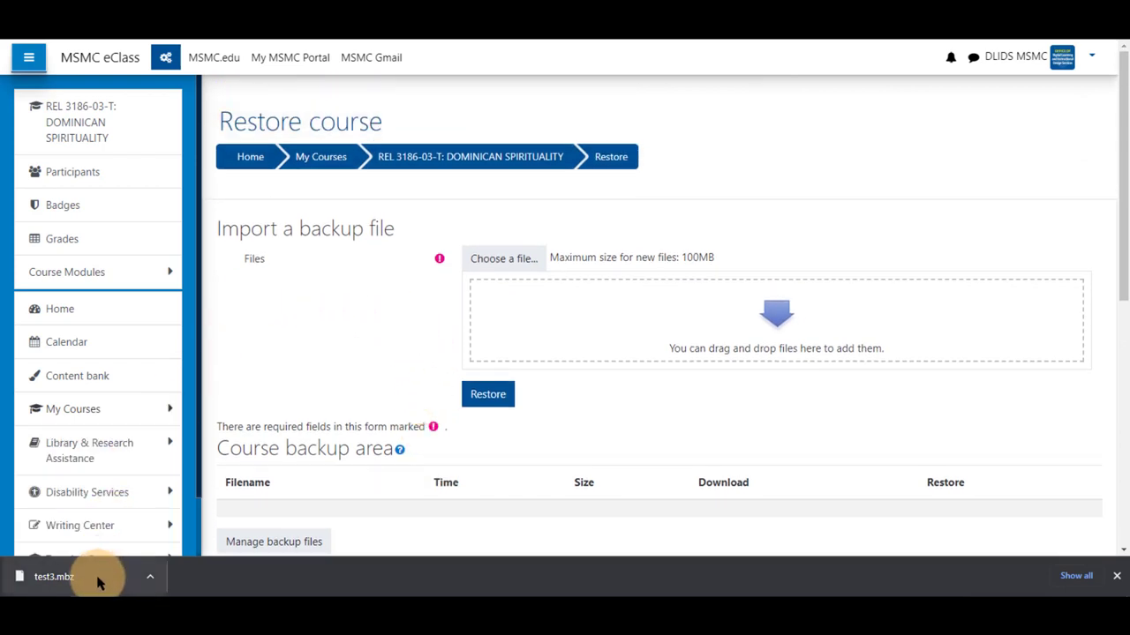
left_click_drag(88, 578, 663, 318)
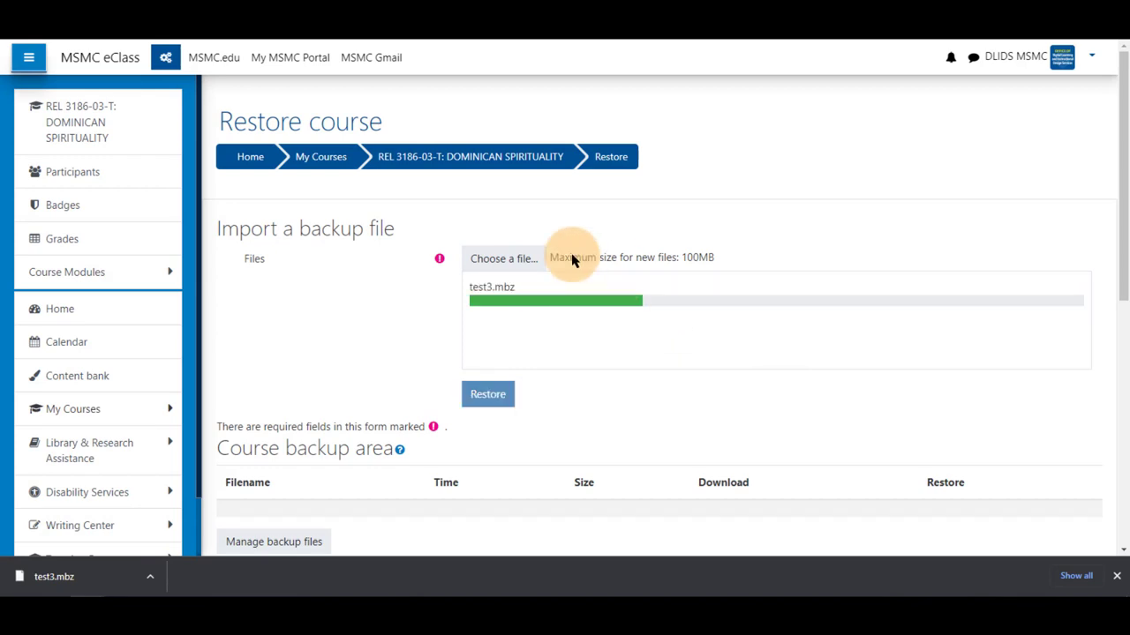
left_click(514, 261)
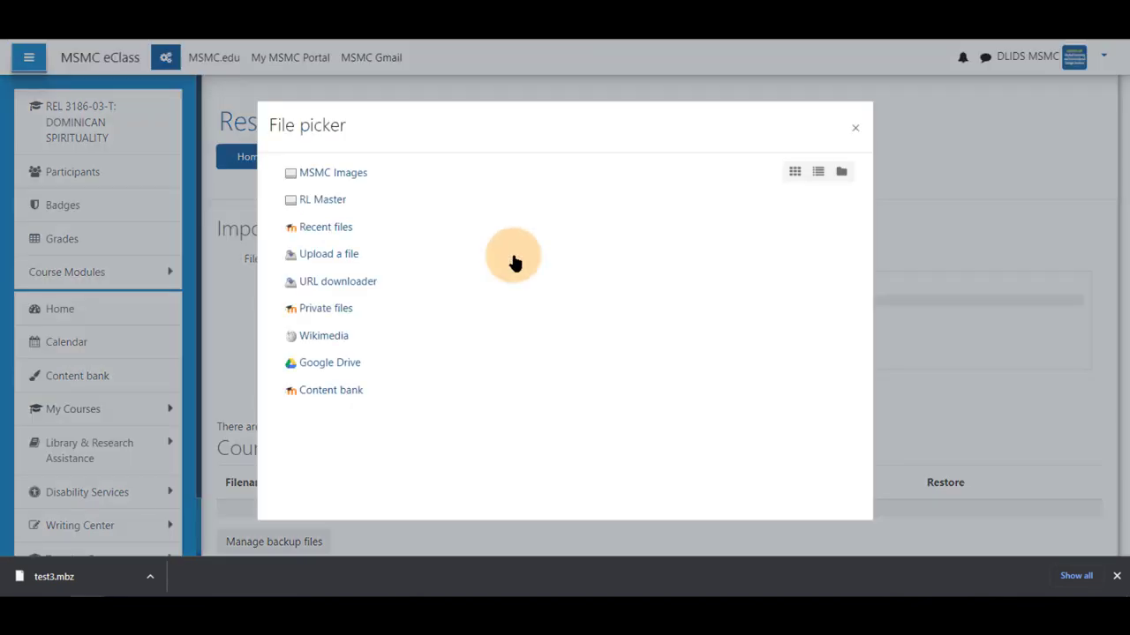
left_click(329, 256)
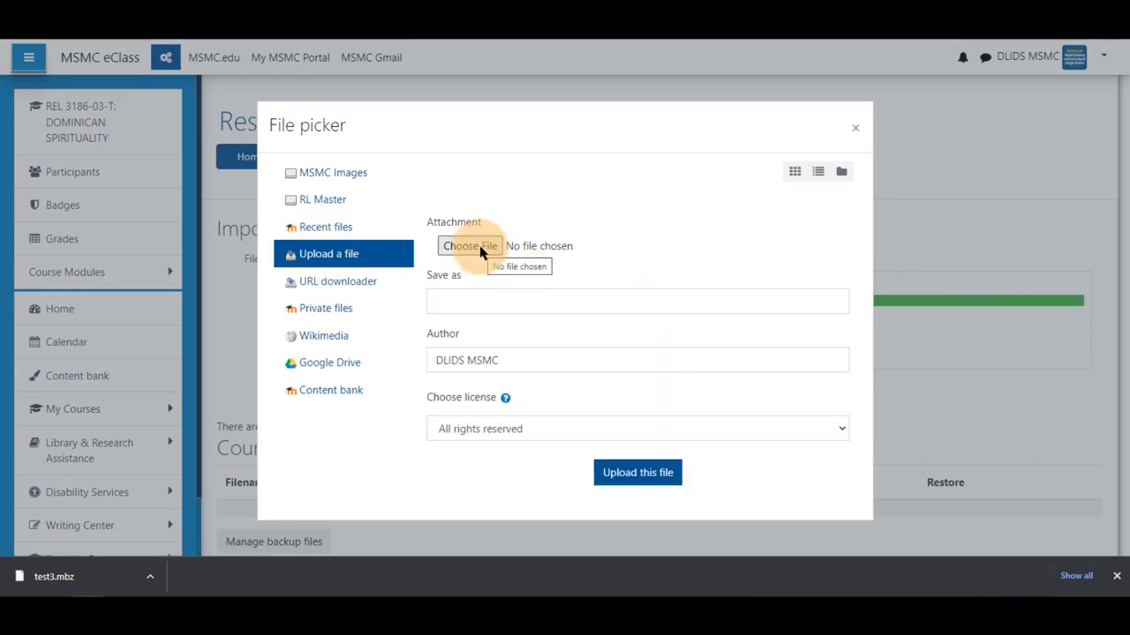
left_click(479, 251)
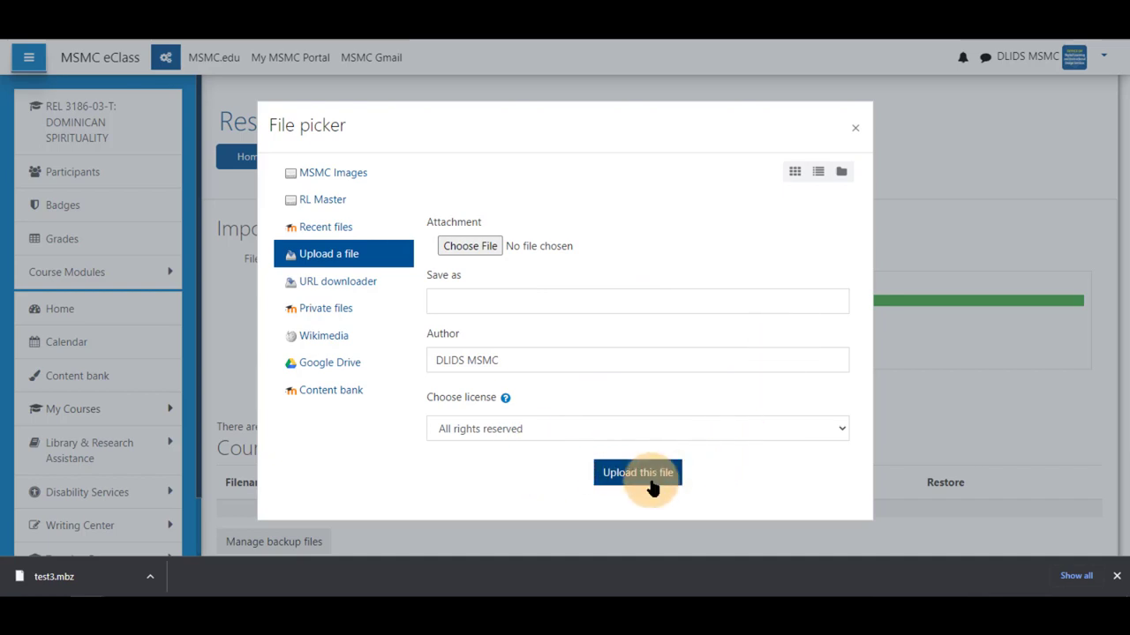
left_click(856, 131)
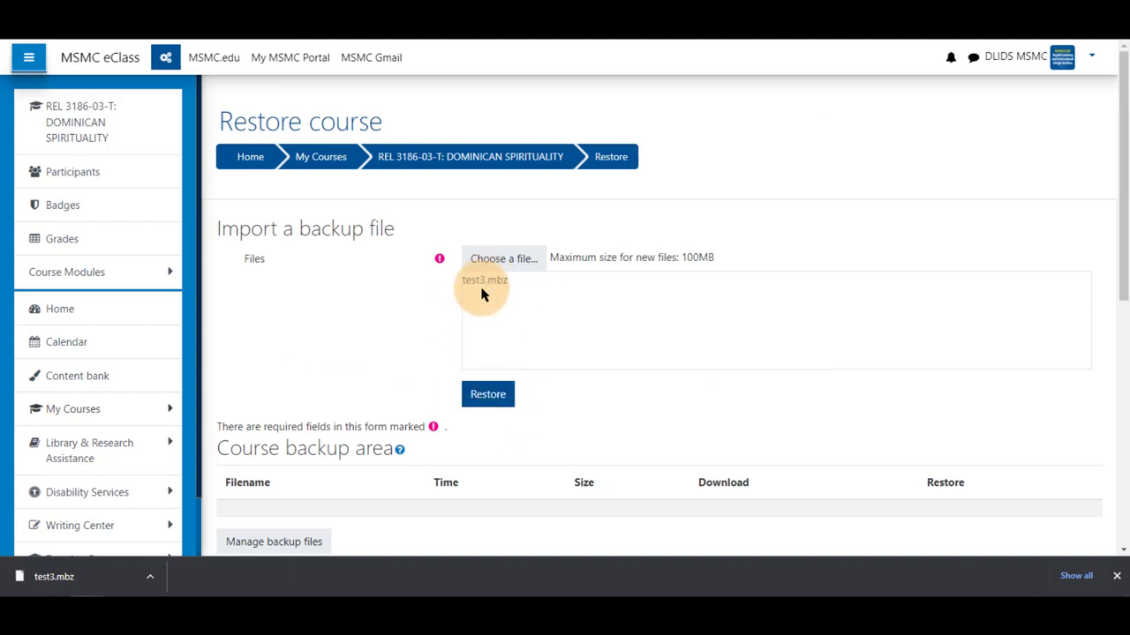
Start restoring test3.mbz, review its backup details, settings and included course sections, and continue to the destination stage
left_click(488, 396)
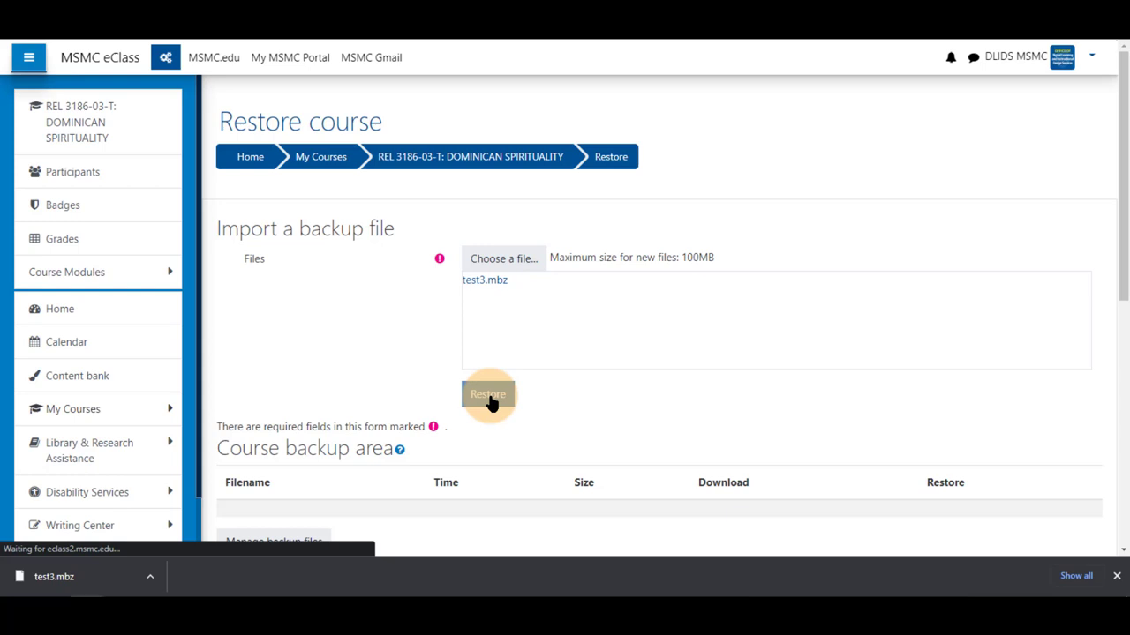
scroll(377, 287, "down", 2)
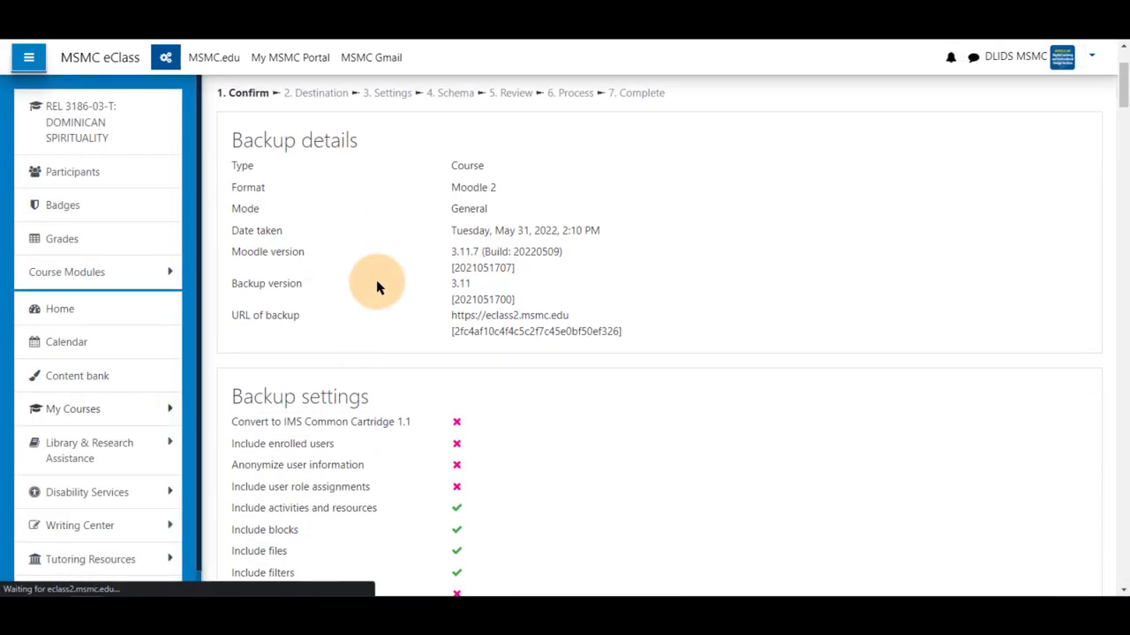
scroll(377, 286, "down", 3)
scroll(394, 265, "down", 7)
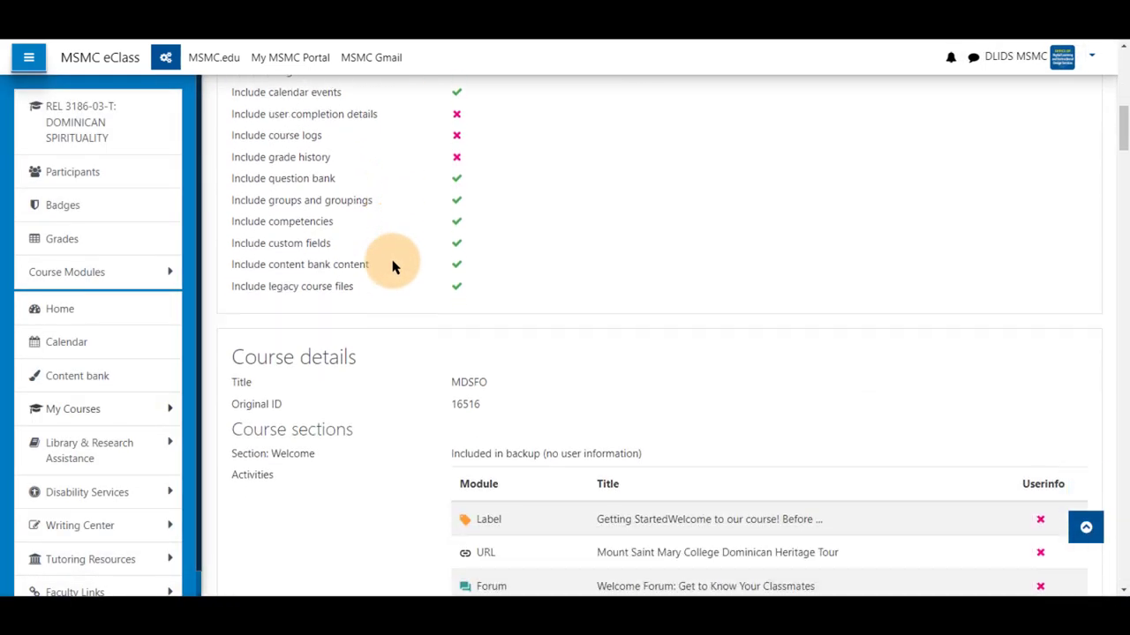
scroll(393, 267, "down", 6)
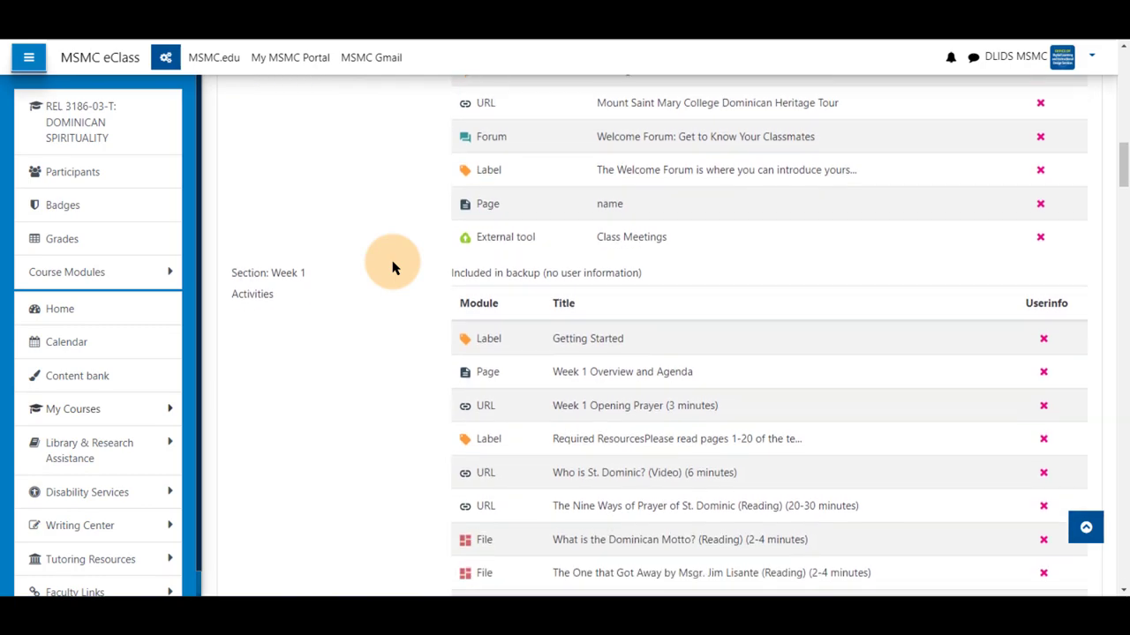
scroll(394, 267, "down", 20)
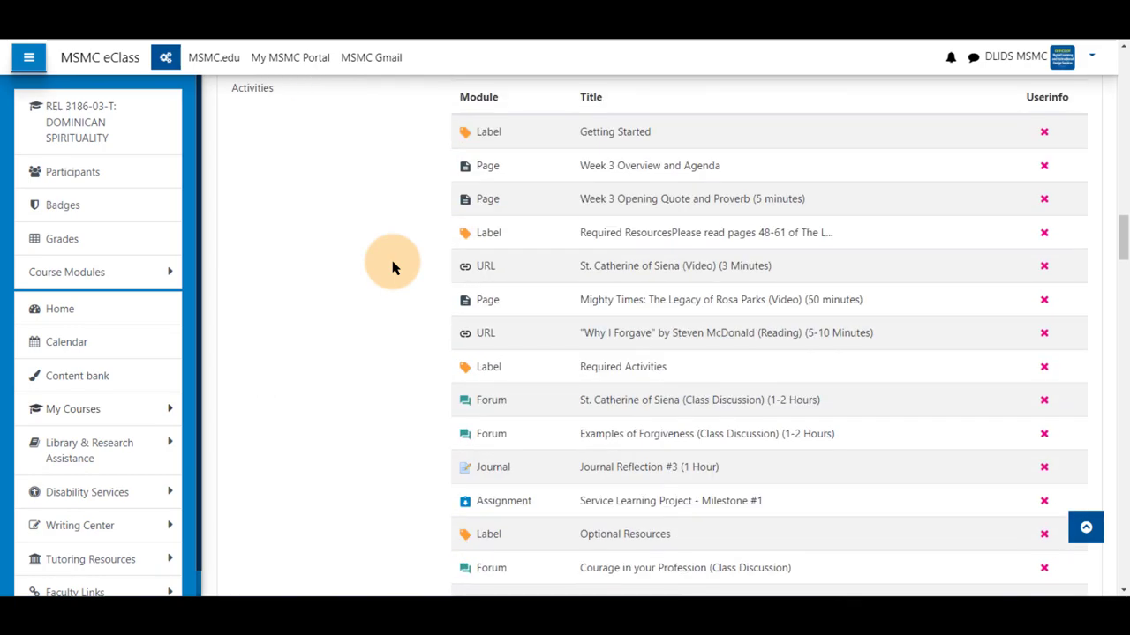
scroll(393, 270, "down", 20)
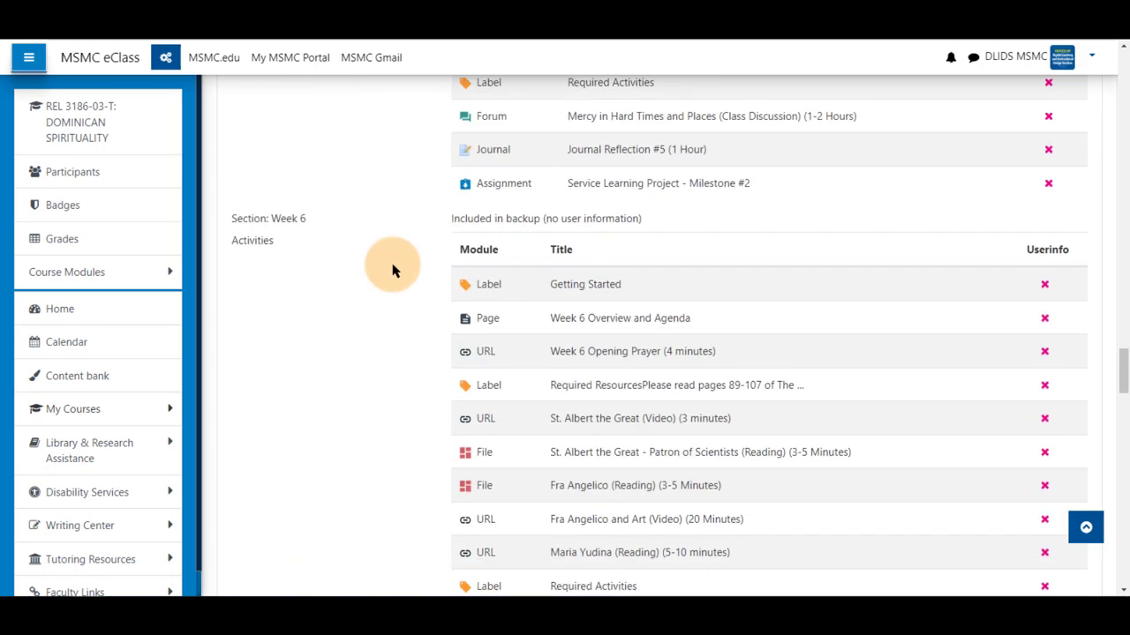
scroll(394, 269, "down", 12)
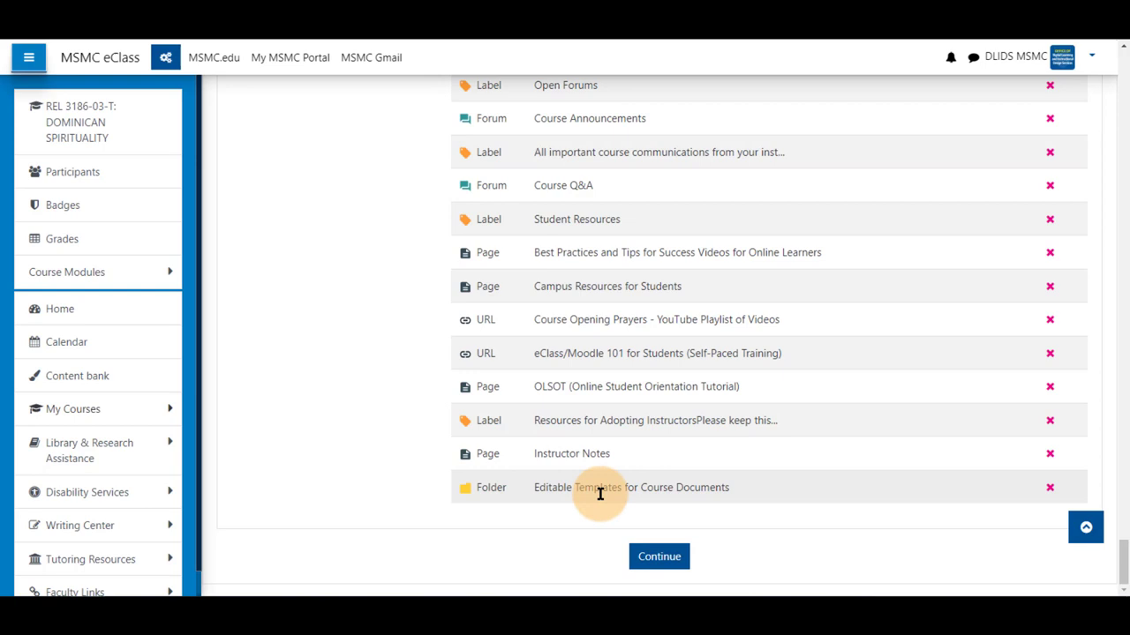
left_click(660, 558)
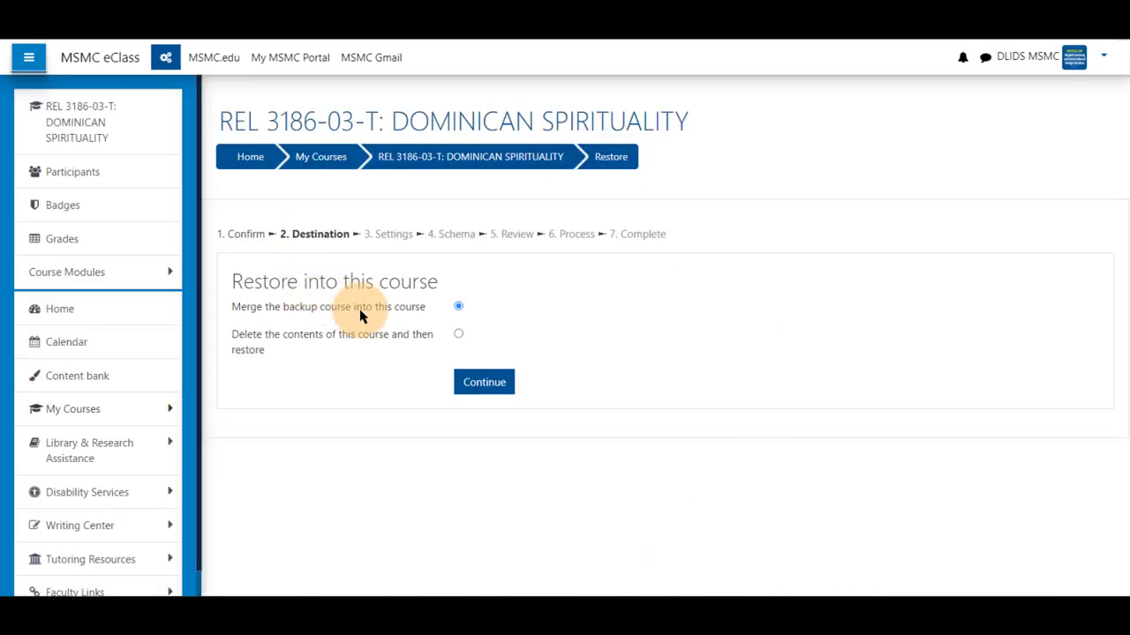
Choose to merge the backup course into this course and continue to the restore settings
left_click_drag(361, 308, 281, 309)
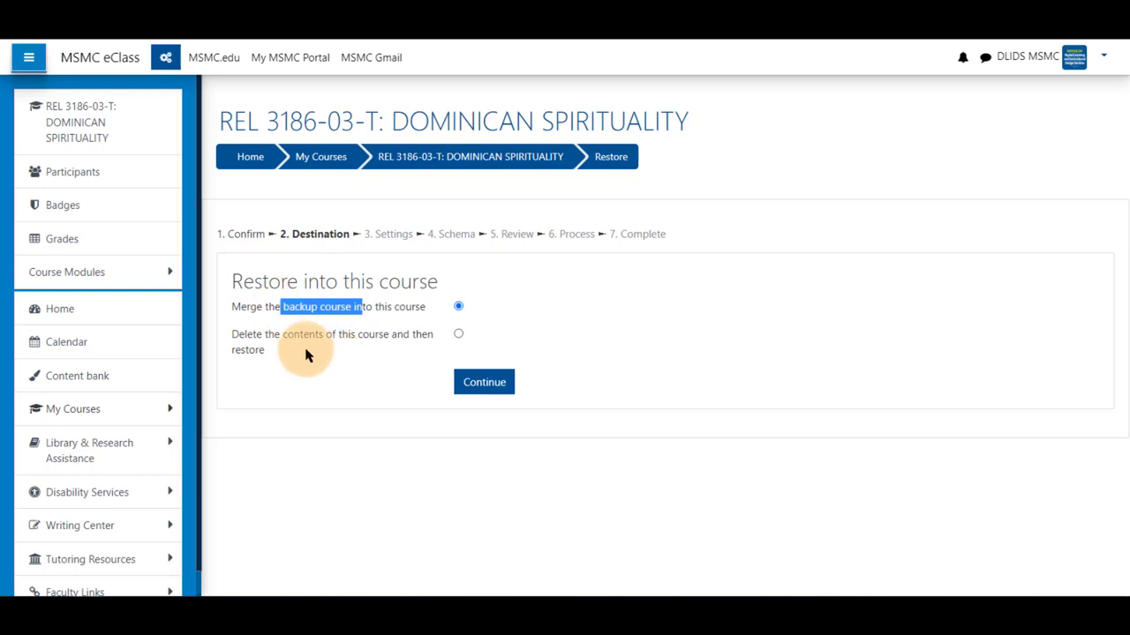
left_click_drag(265, 351, 229, 328)
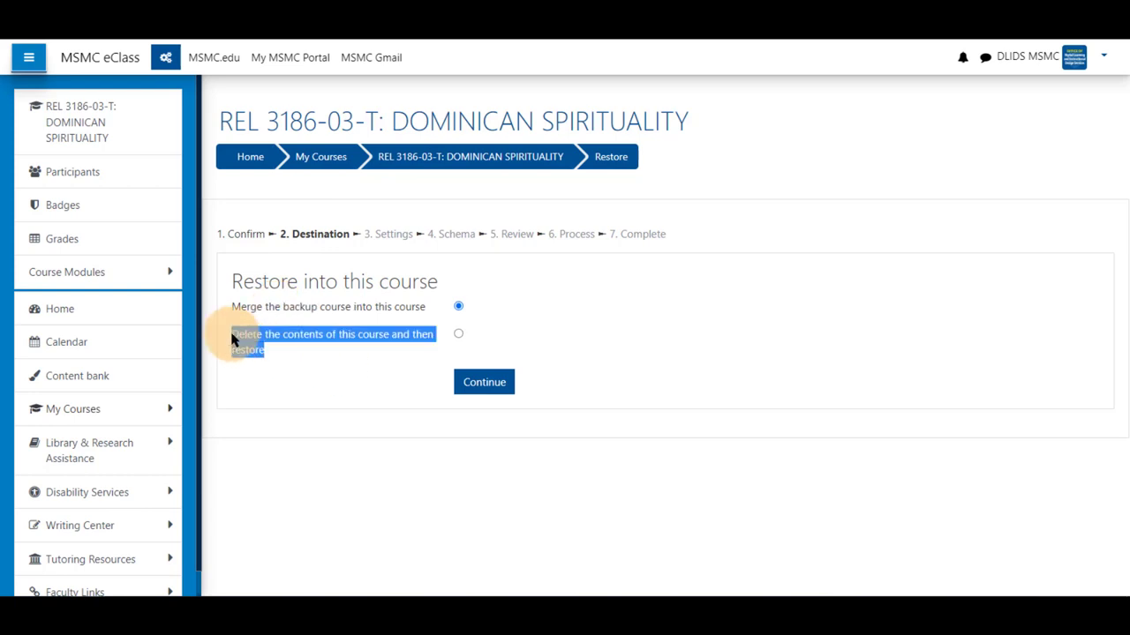
left_click(321, 356)
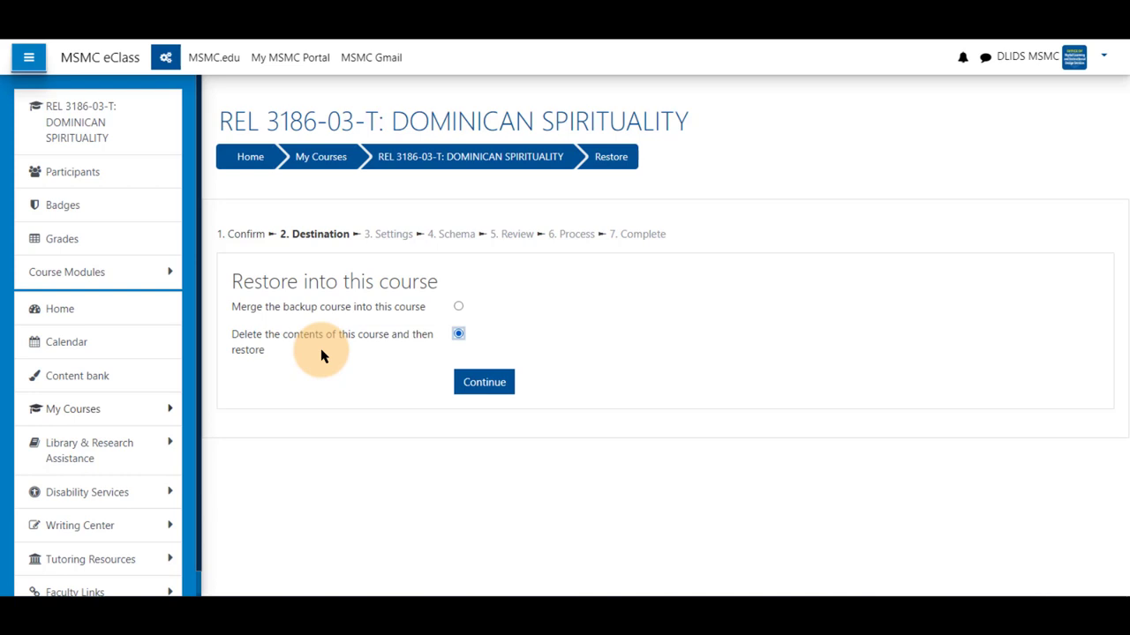
left_click(457, 312)
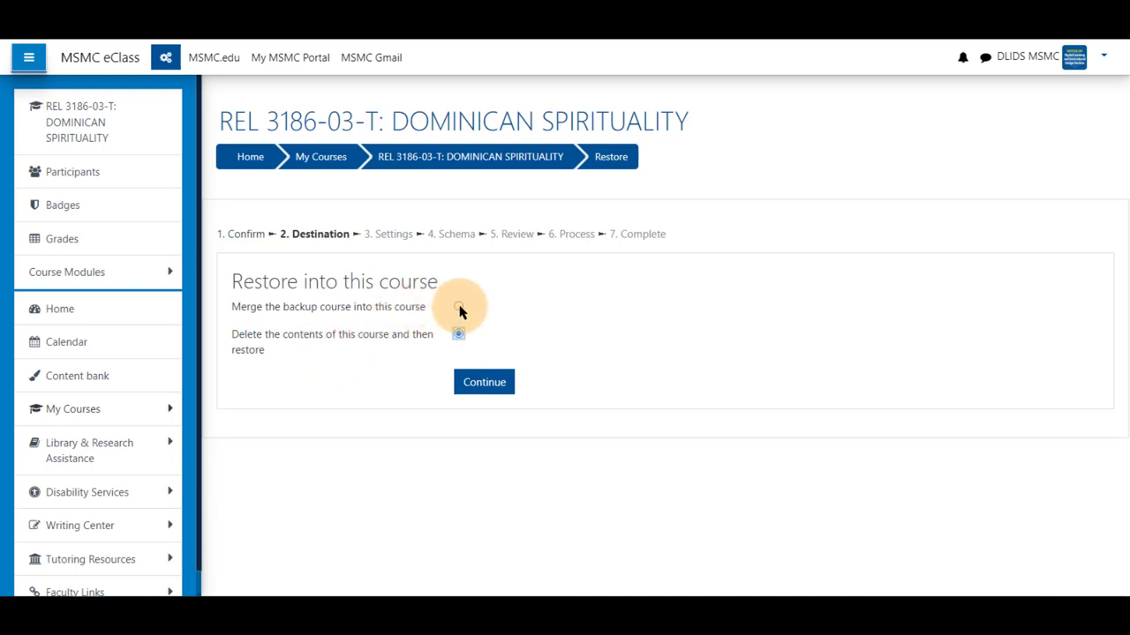
left_click(484, 383)
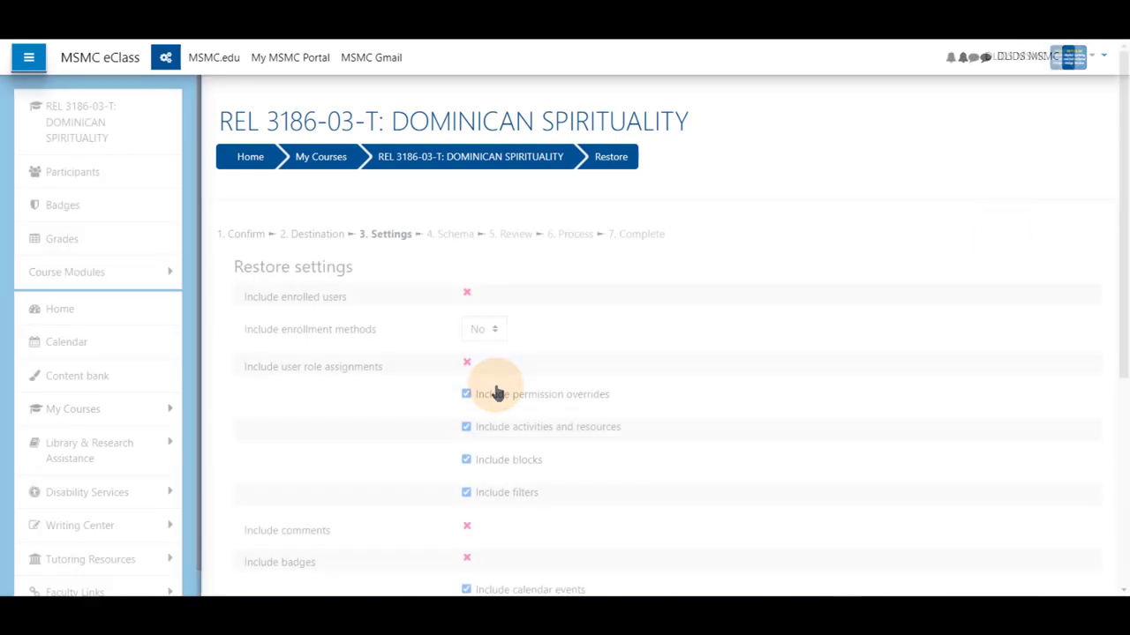
Leave Include enrollment methods at No, keep the other default restore settings and proceed to the schema stage
left_click(484, 331)
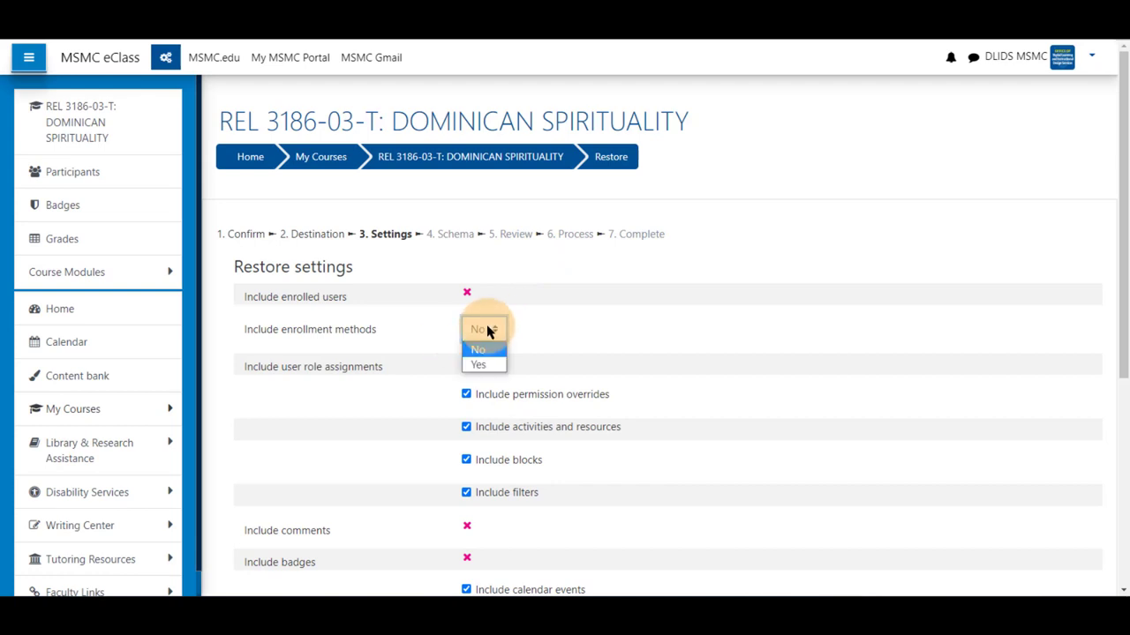
left_click(406, 327)
scroll(424, 339, "down", 3)
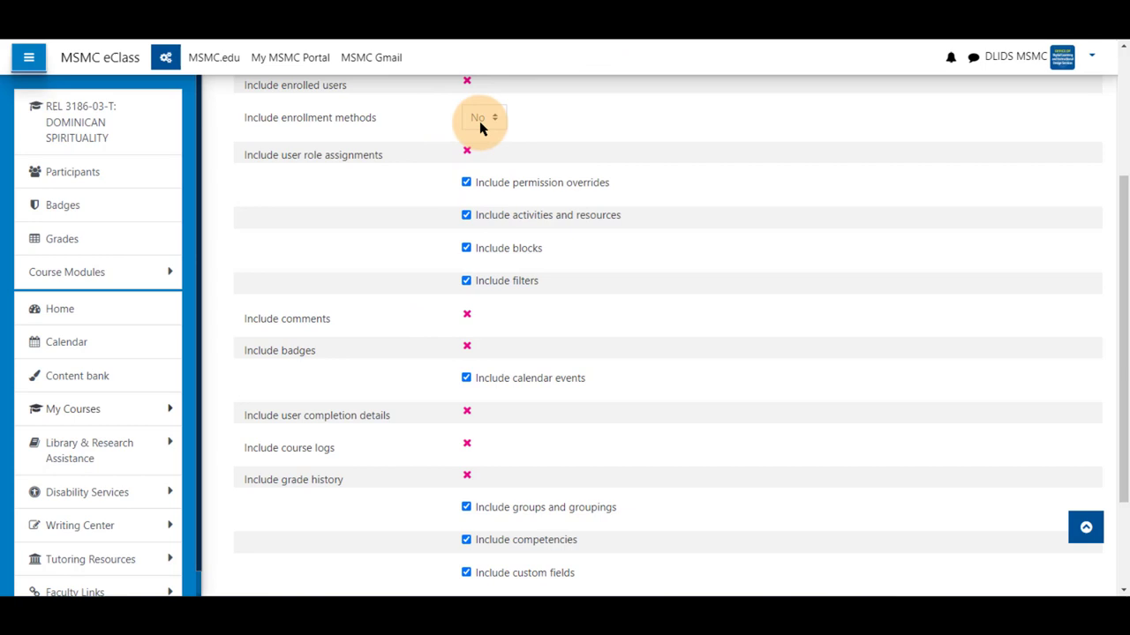
scroll(415, 239, "down", 3)
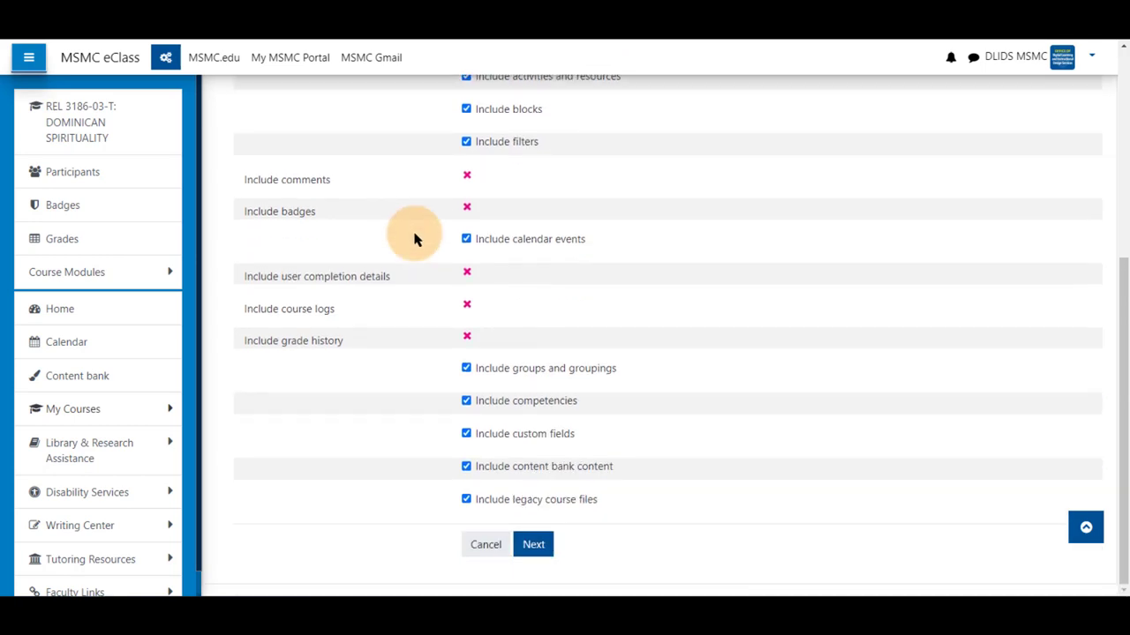
left_click(533, 547)
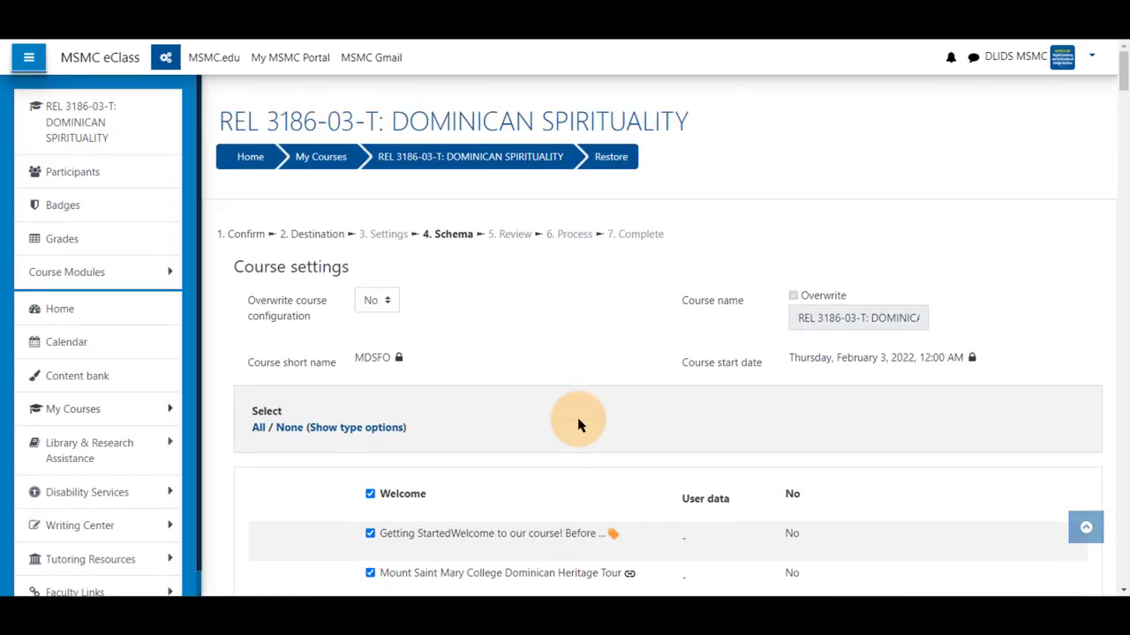
Leave Overwrite course configuration at No, keep all course sections and items selected, and proceed to the restore review
left_click(386, 304)
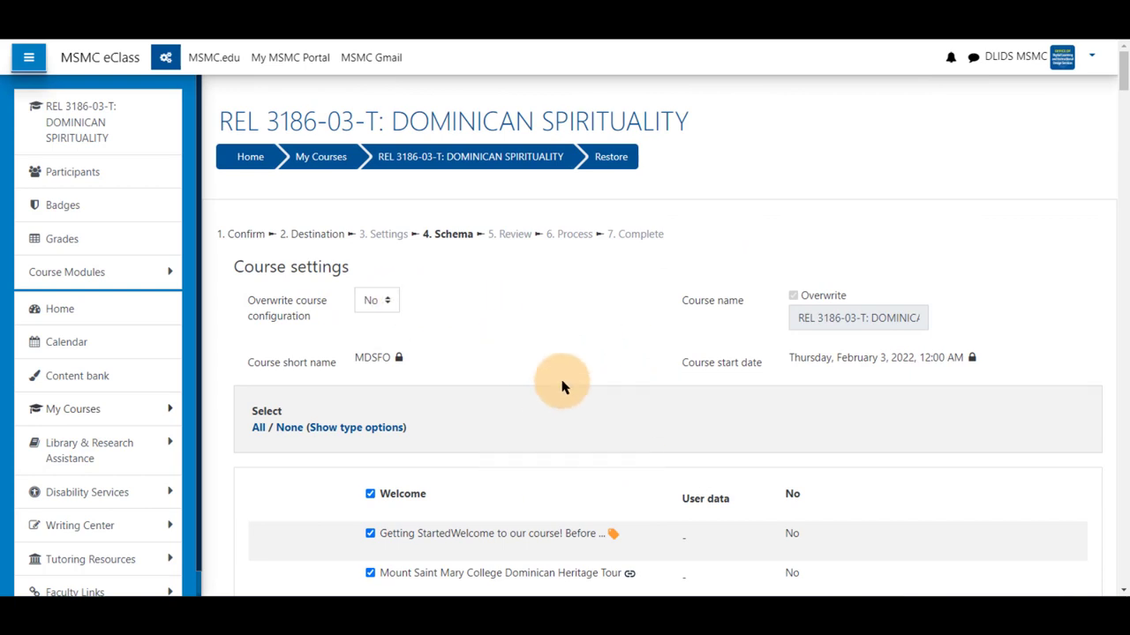
scroll(564, 385, "down", 15)
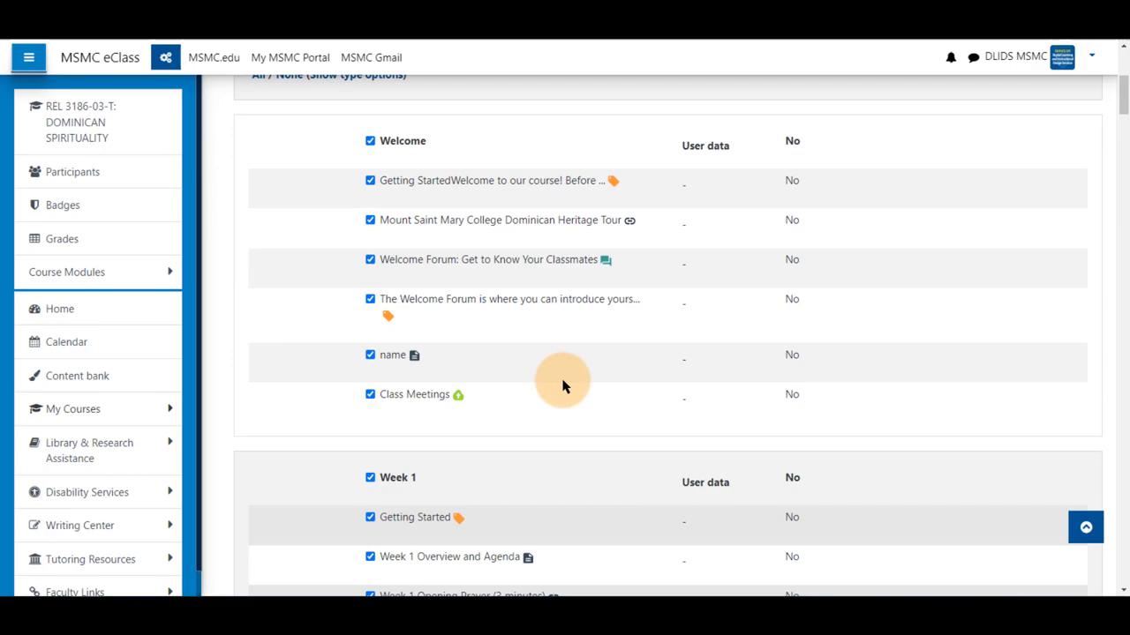
scroll(563, 385, "down", 15)
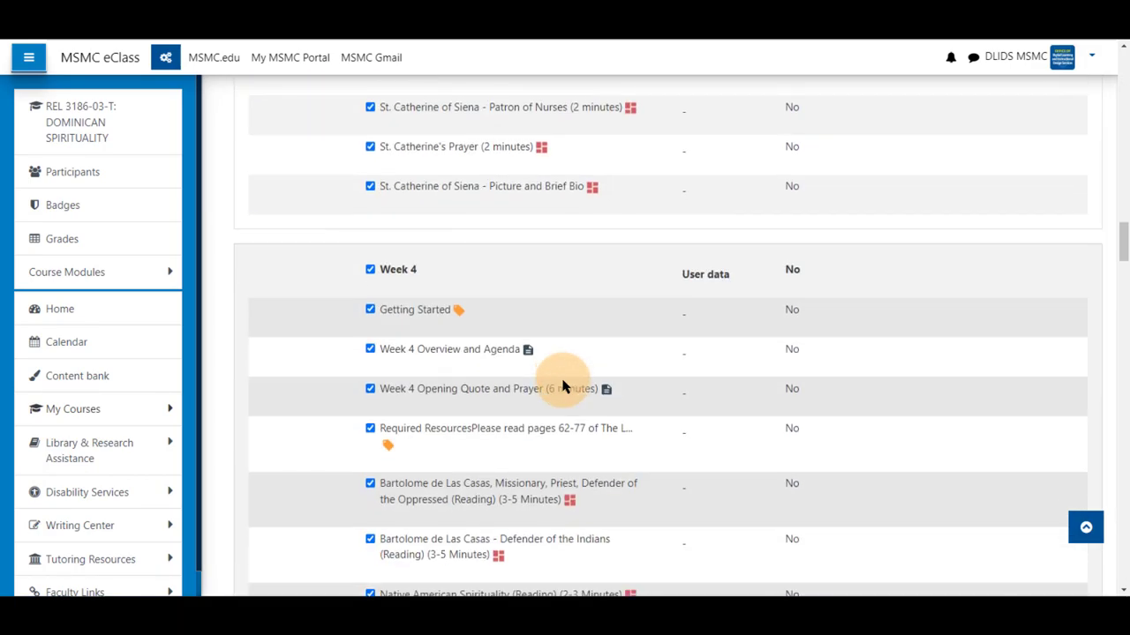
scroll(563, 386, "down", 15)
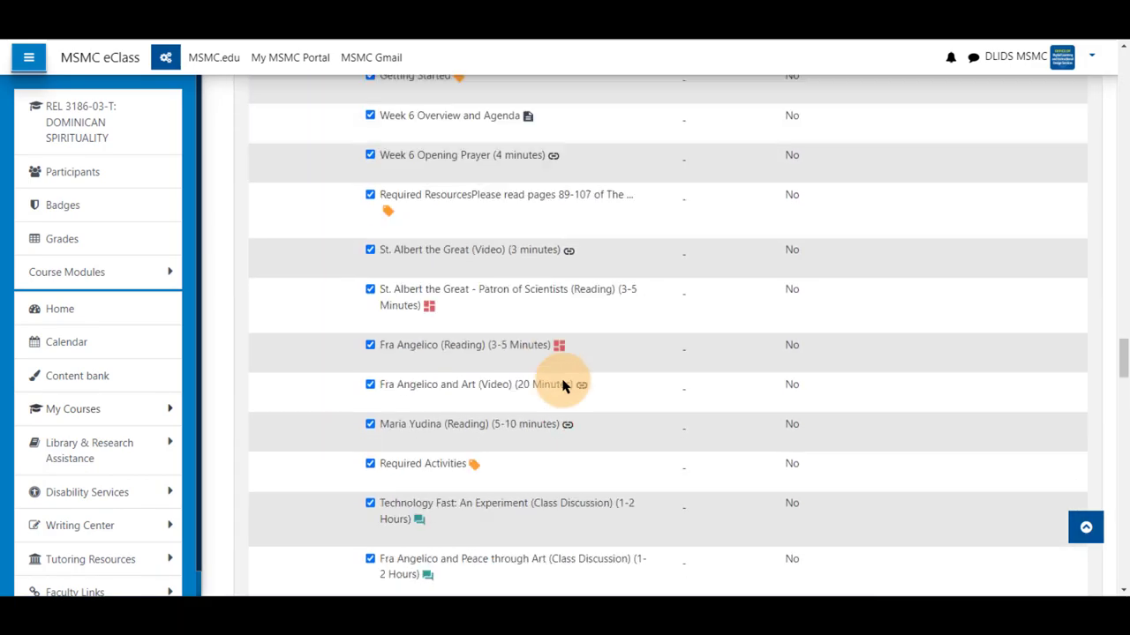
scroll(563, 385, "down", 15)
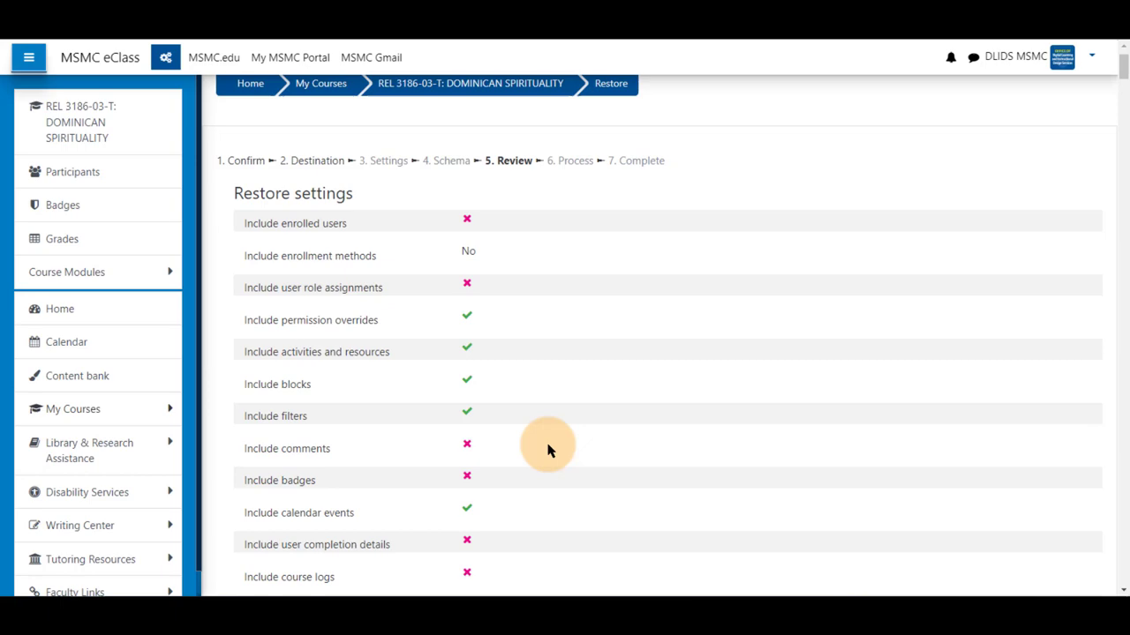
Review the restore settings and included items, perform the restore and continue to the restored course
scroll(547, 450, "down", 10)
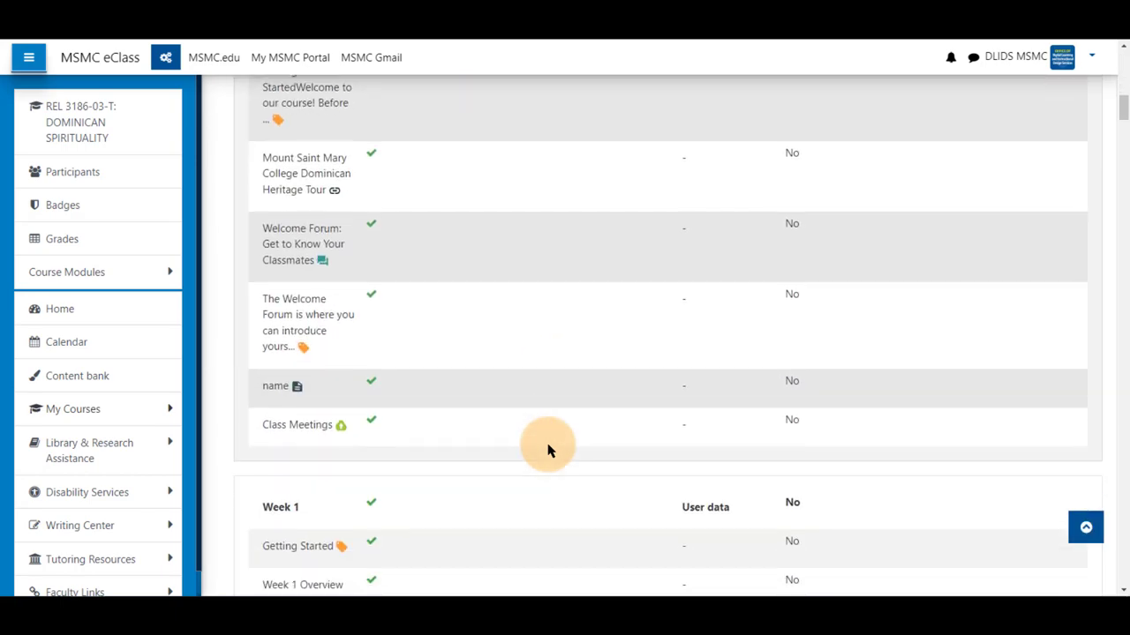
scroll(547, 450, "down", 15)
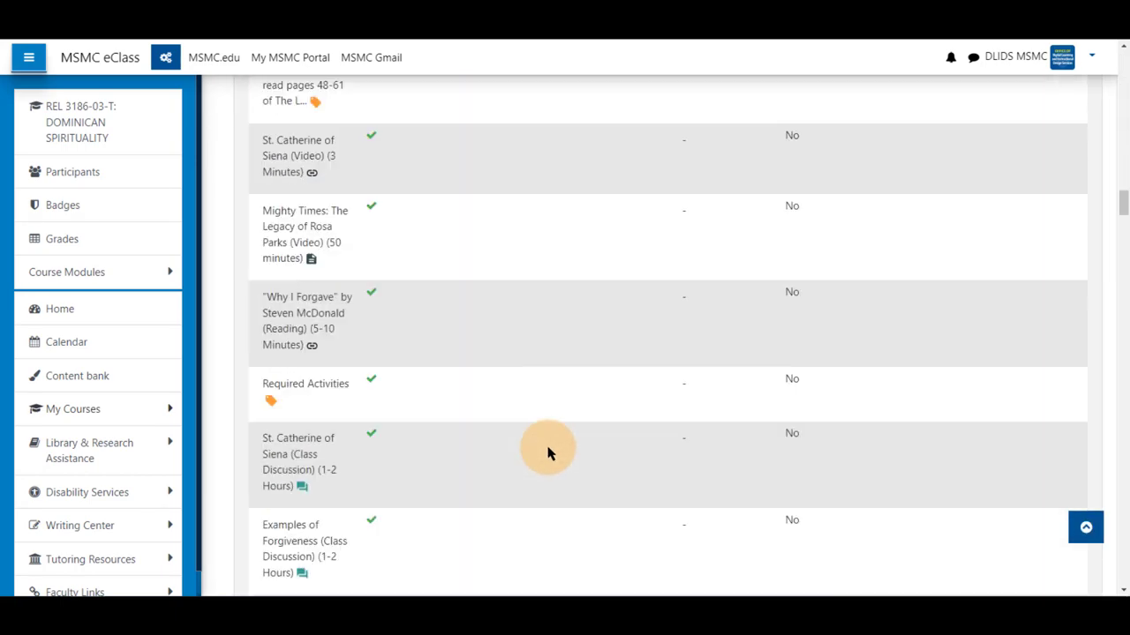
scroll(547, 453, "down", 10)
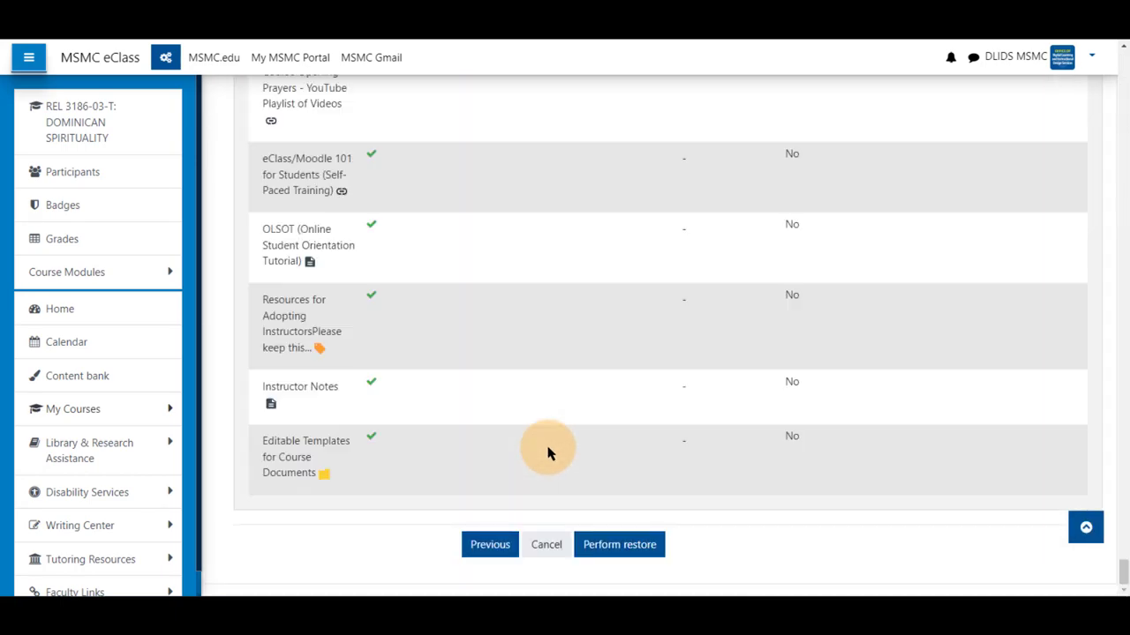
left_click(622, 546)
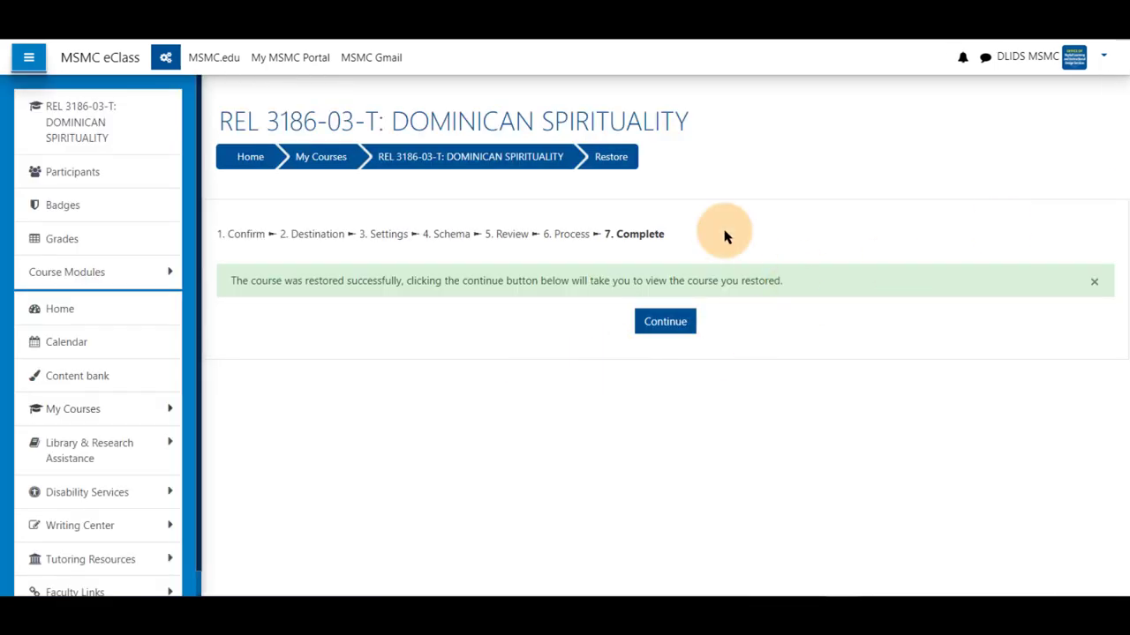
left_click(665, 322)
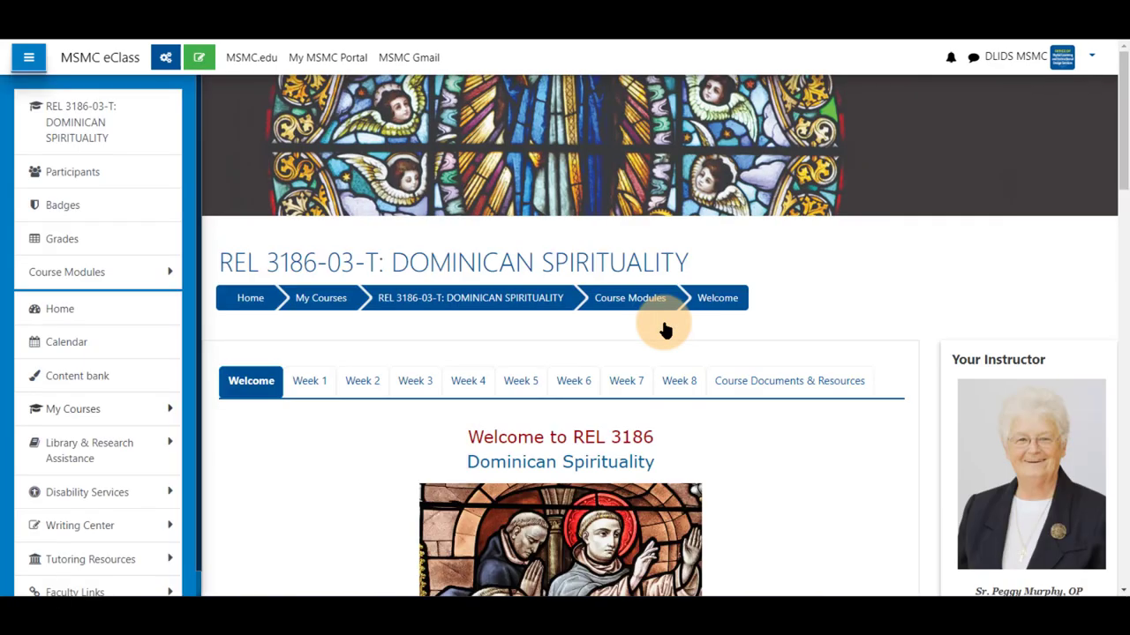
Examine the restored course's Welcome section for the merged backup content
scroll(665, 329, "down", 10)
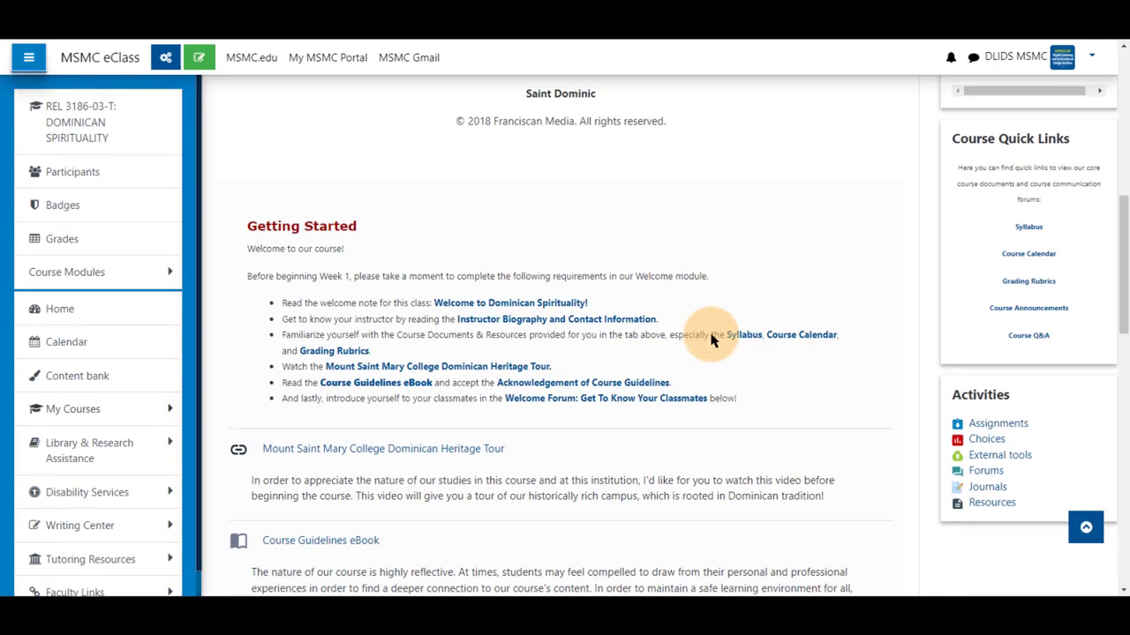
scroll(711, 341, "down", 7)
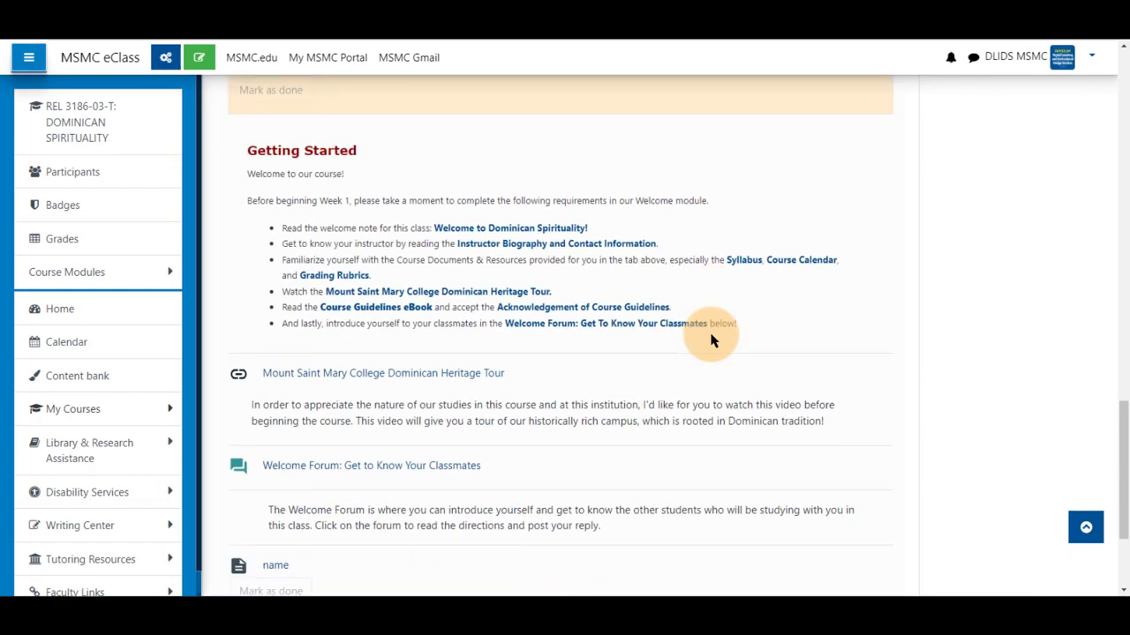
scroll(712, 341, "down", 1)
scroll(712, 341, "up", 18)
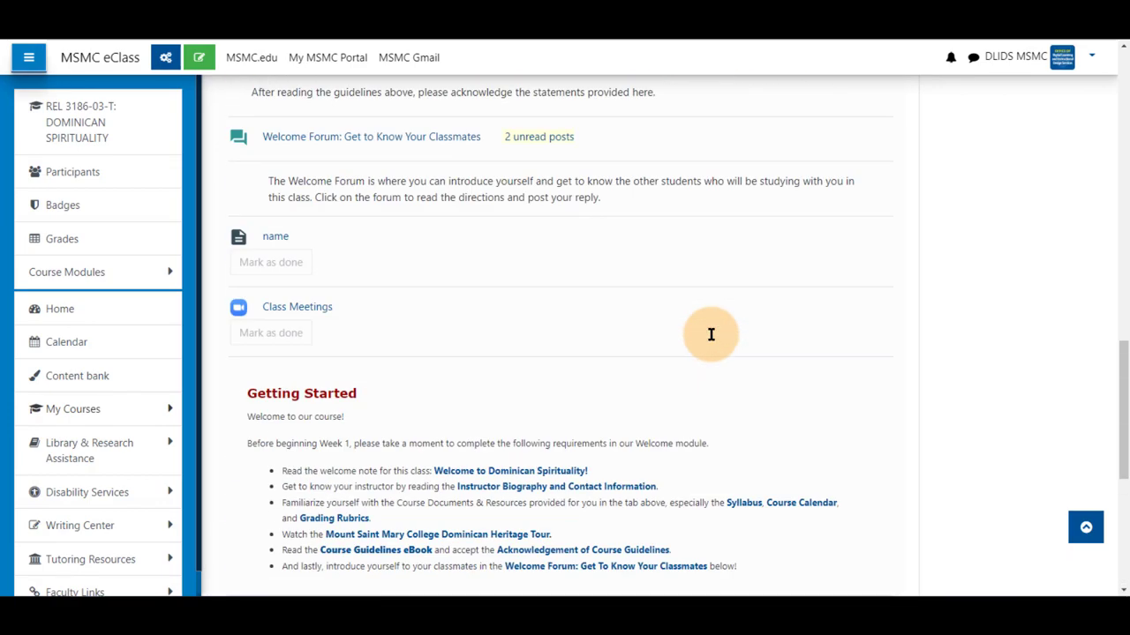